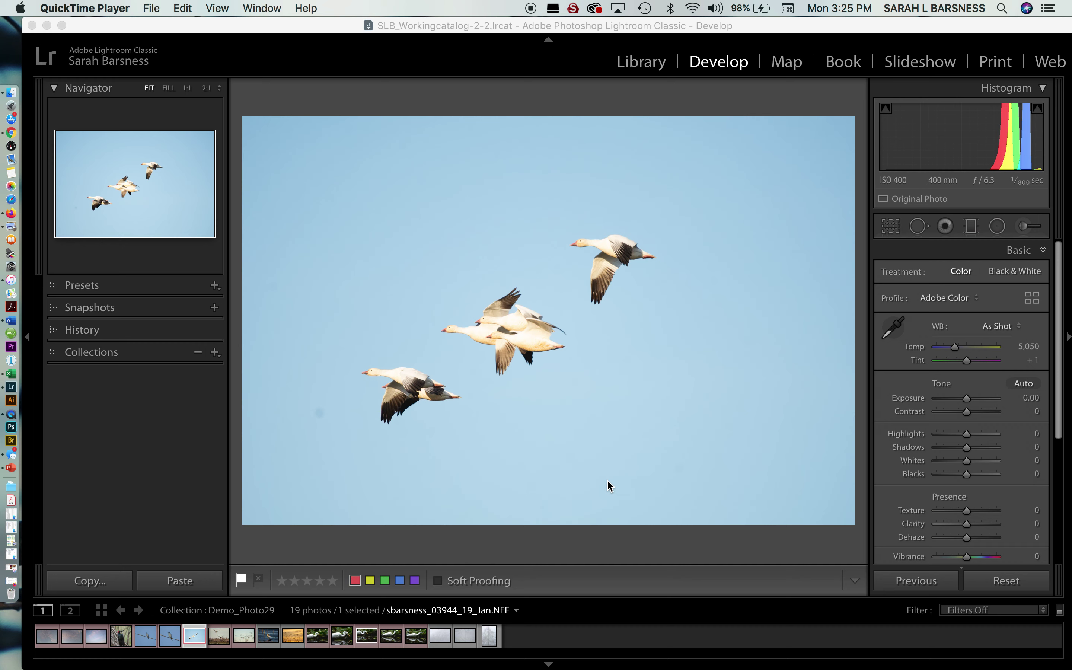
Examine the feather detail of the middle group of geese at 2:1 magnification.
click(503, 337)
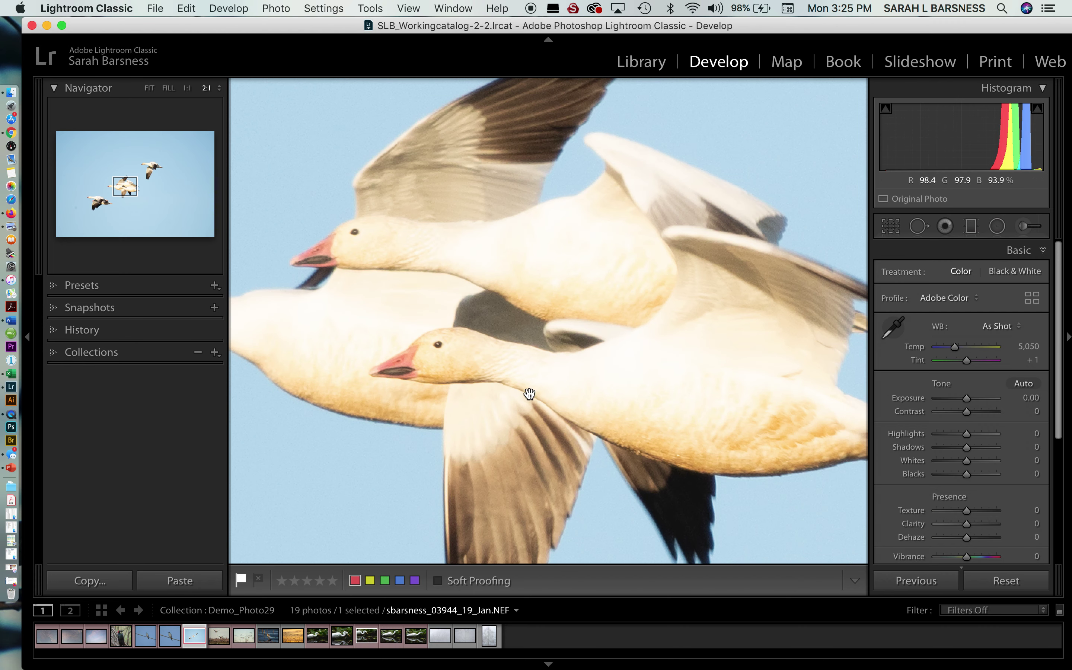
drag(531, 445, 527, 350)
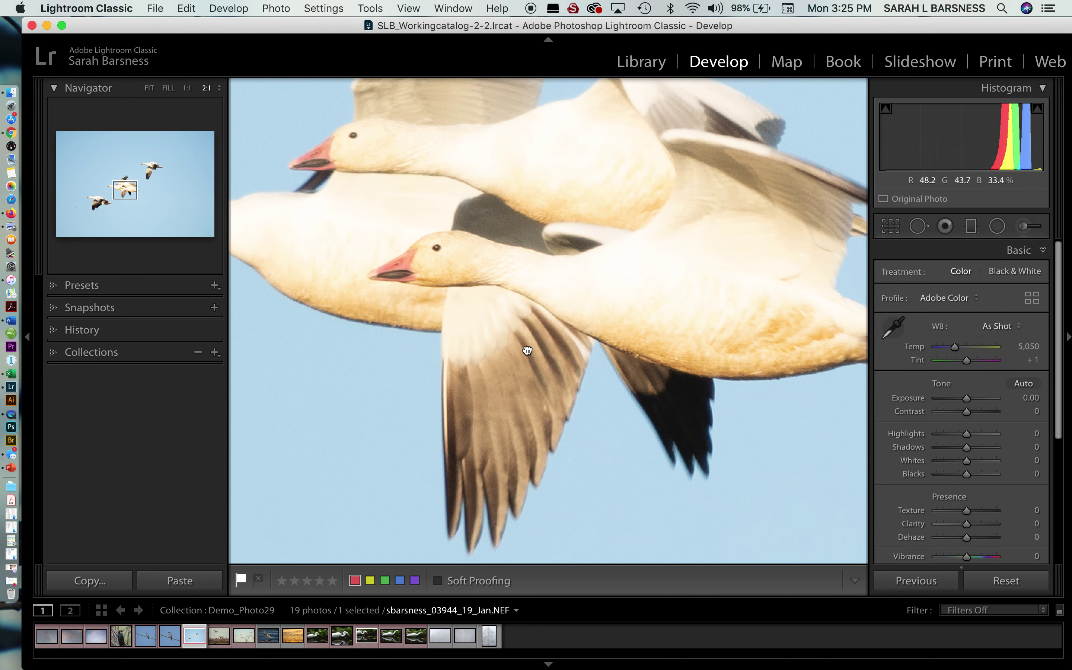
drag(653, 328, 544, 354)
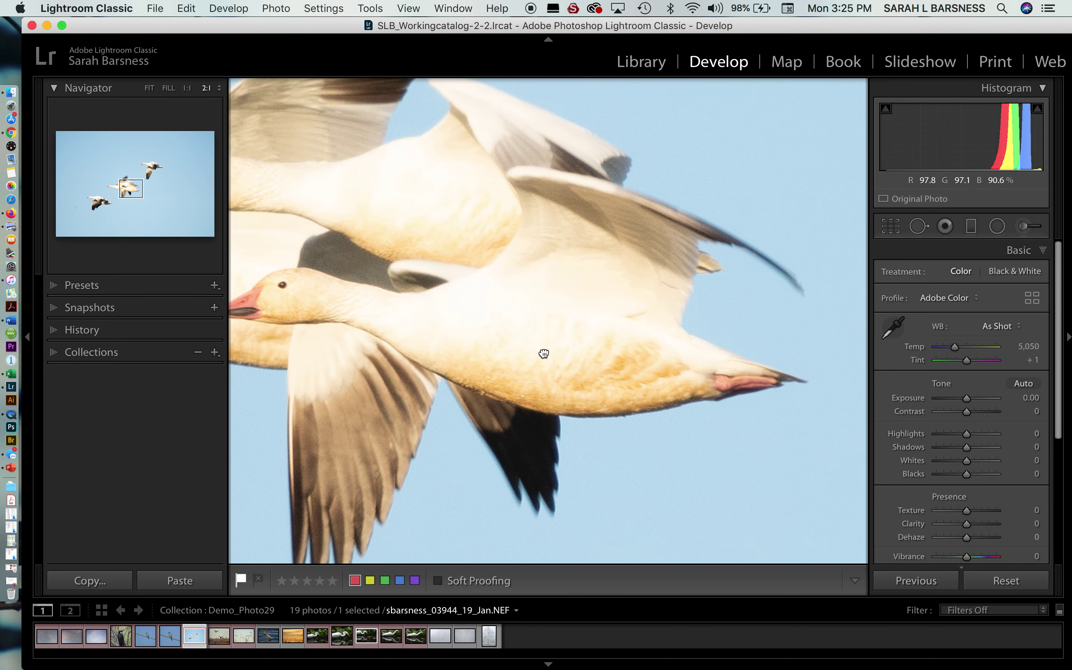
drag(623, 344, 682, 346)
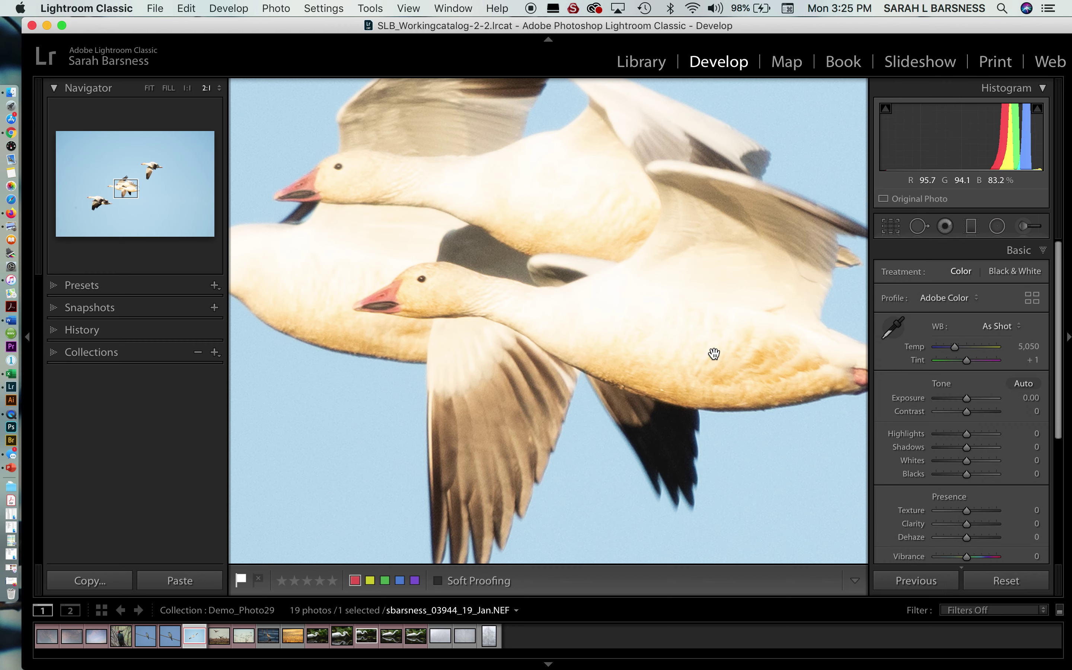
click(688, 374)
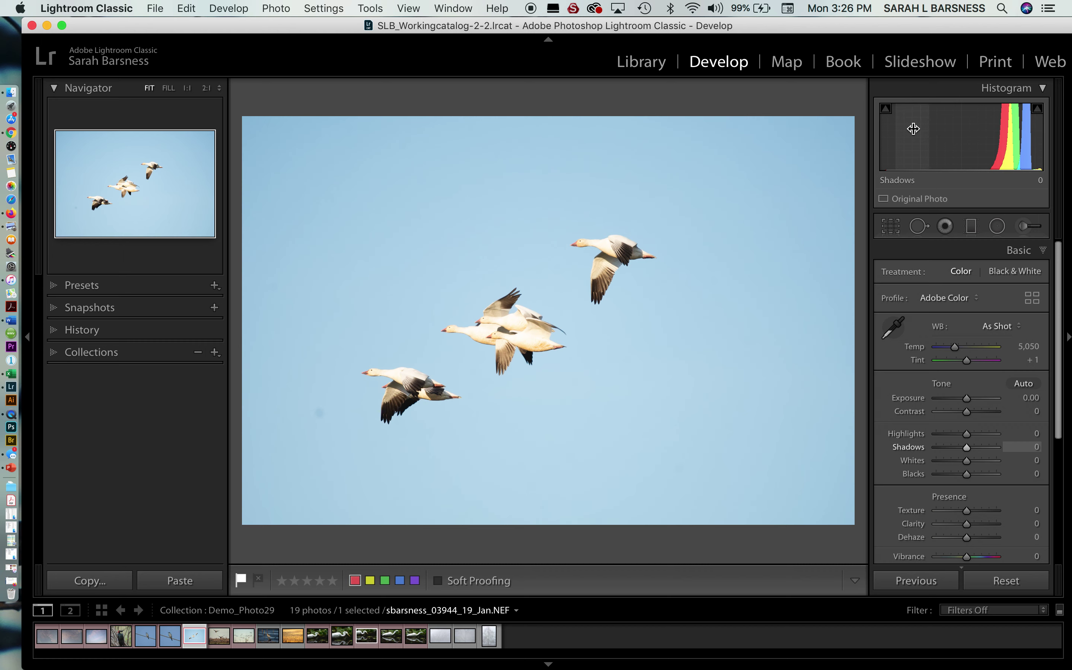
Crop the photo freely on all four sides to frame the flying geese more tightly.
click(890, 227)
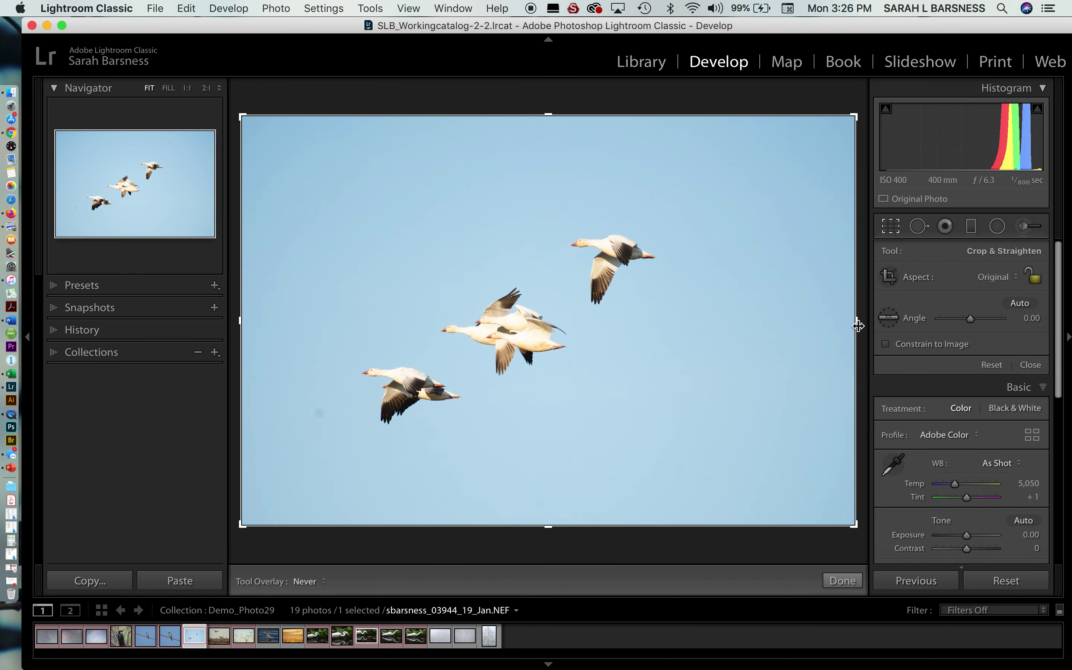
drag(856, 318, 782, 322)
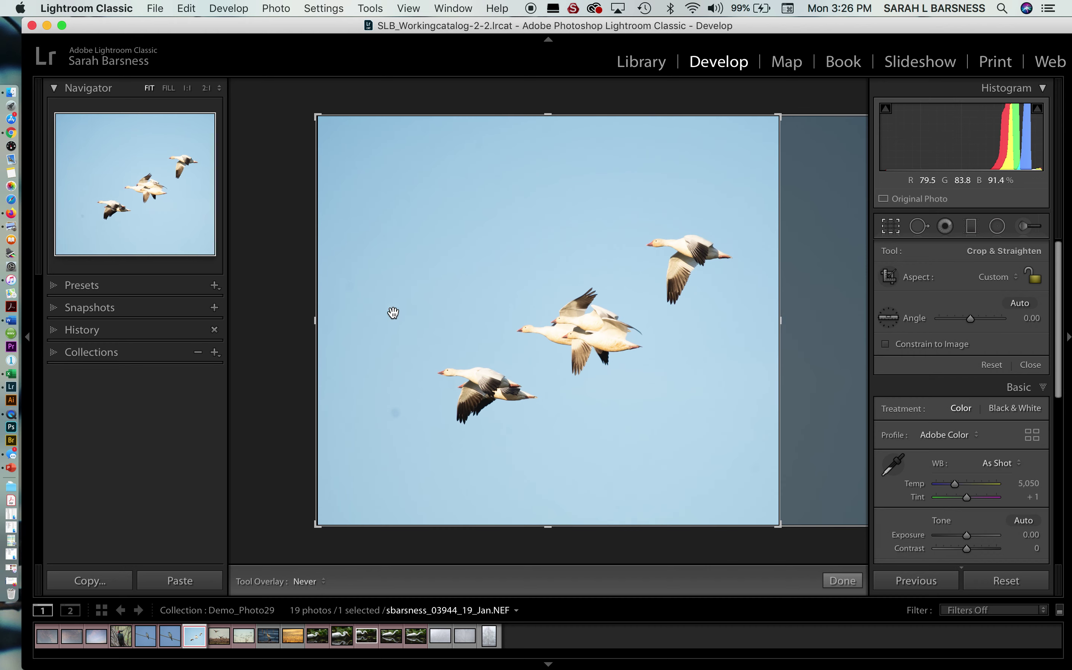
drag(315, 320, 358, 319)
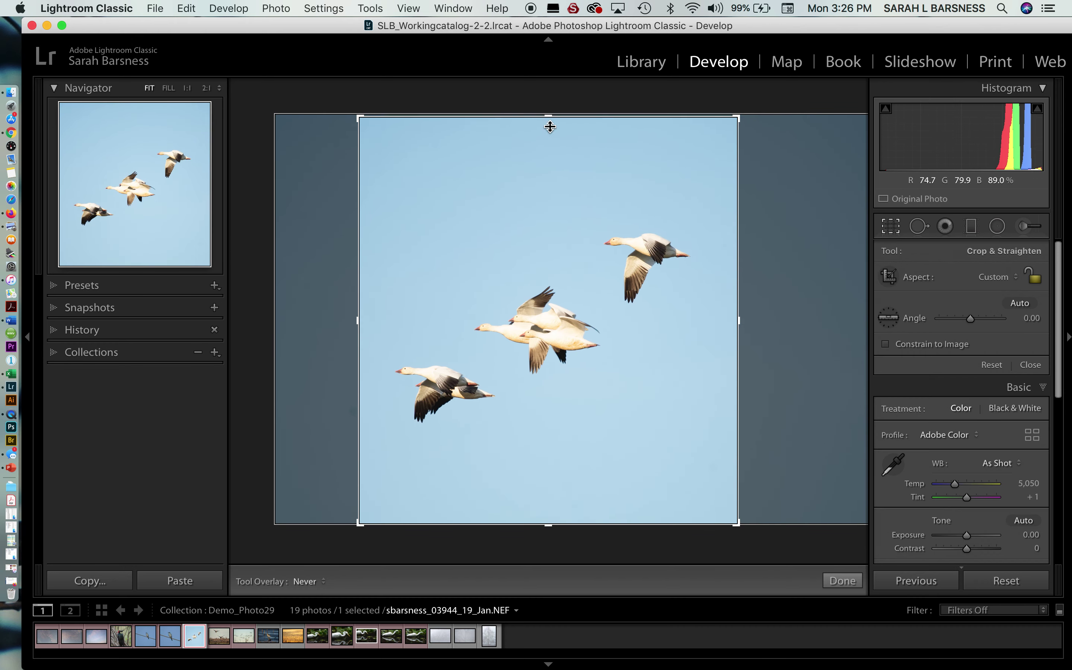
drag(542, 119, 547, 162)
drag(548, 506, 548, 476)
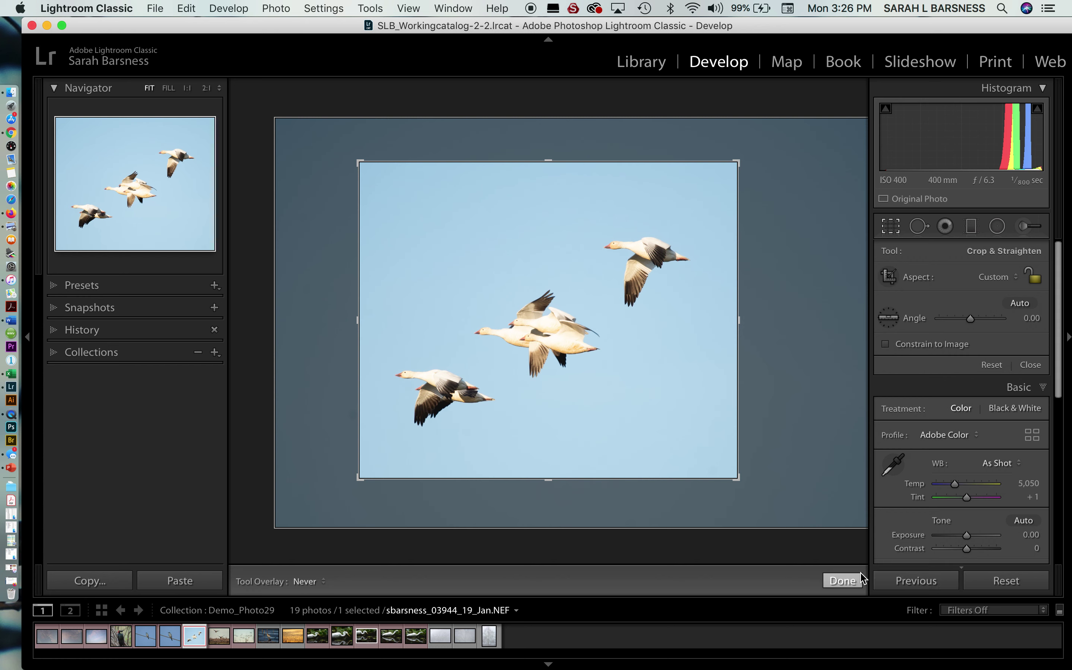
click(844, 582)
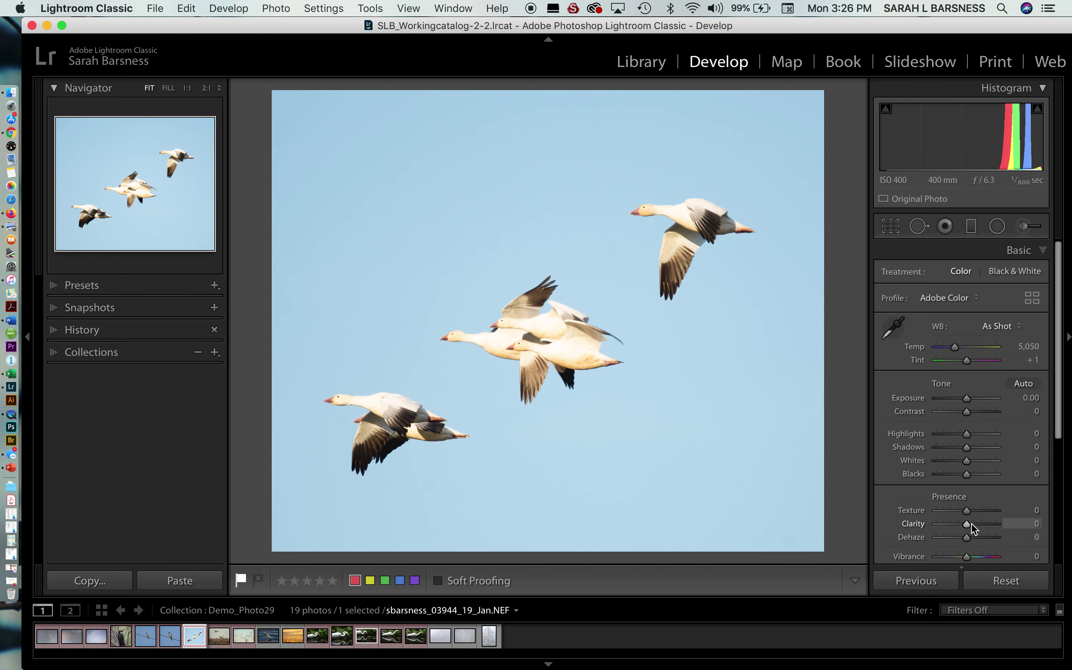
Set a custom white balance by sampling a neutral tone on the wing of the lowest goose pair.
scroll(970, 526, down, 2)
scroll(971, 528, up, 1)
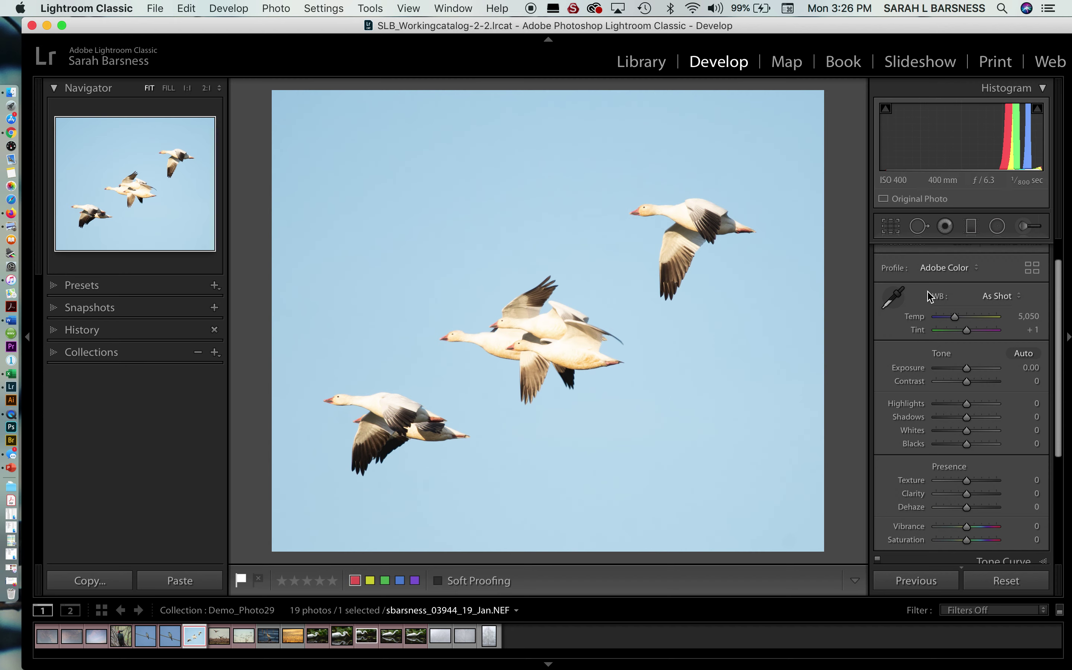
click(892, 297)
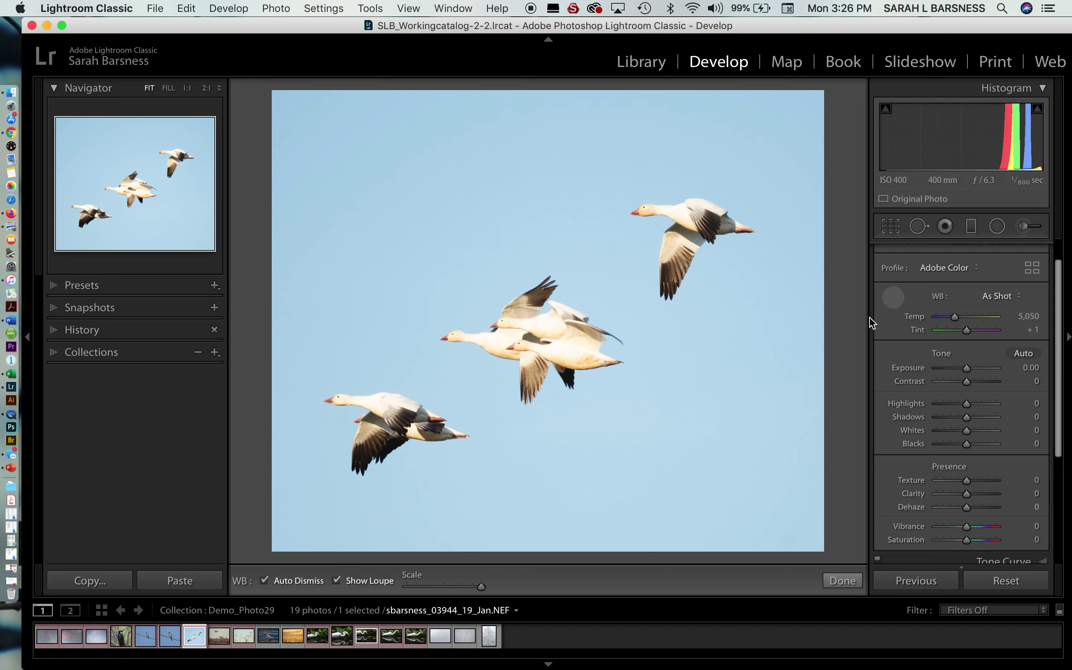
click(392, 417)
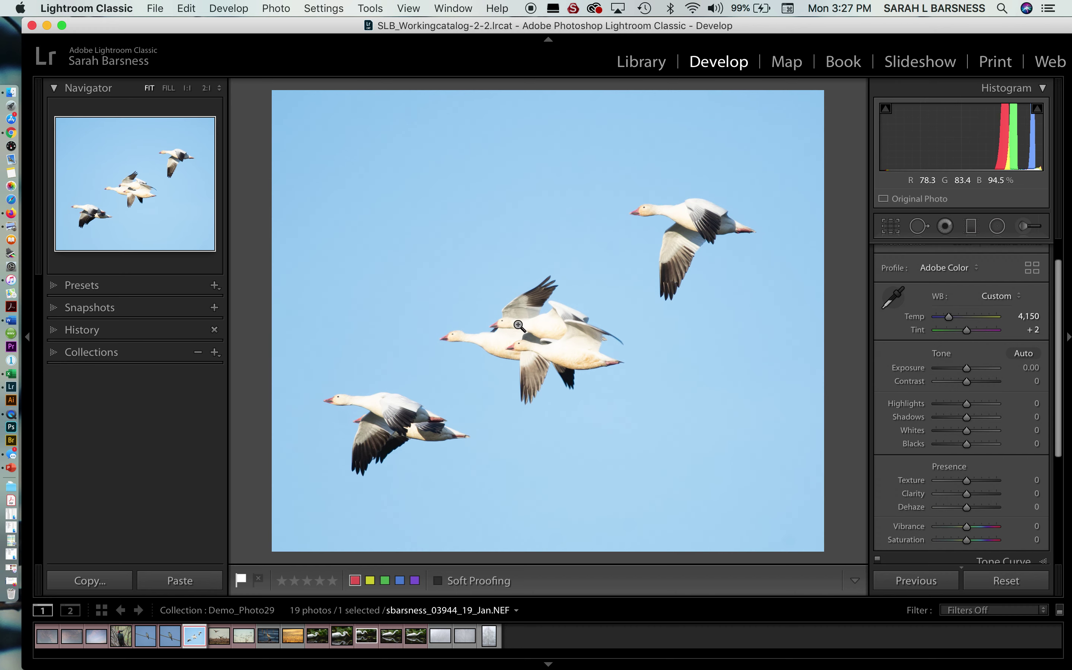
Set Exposure to −0.60 and Highlights to −98 to recover detail in the white feathers.
click(529, 353)
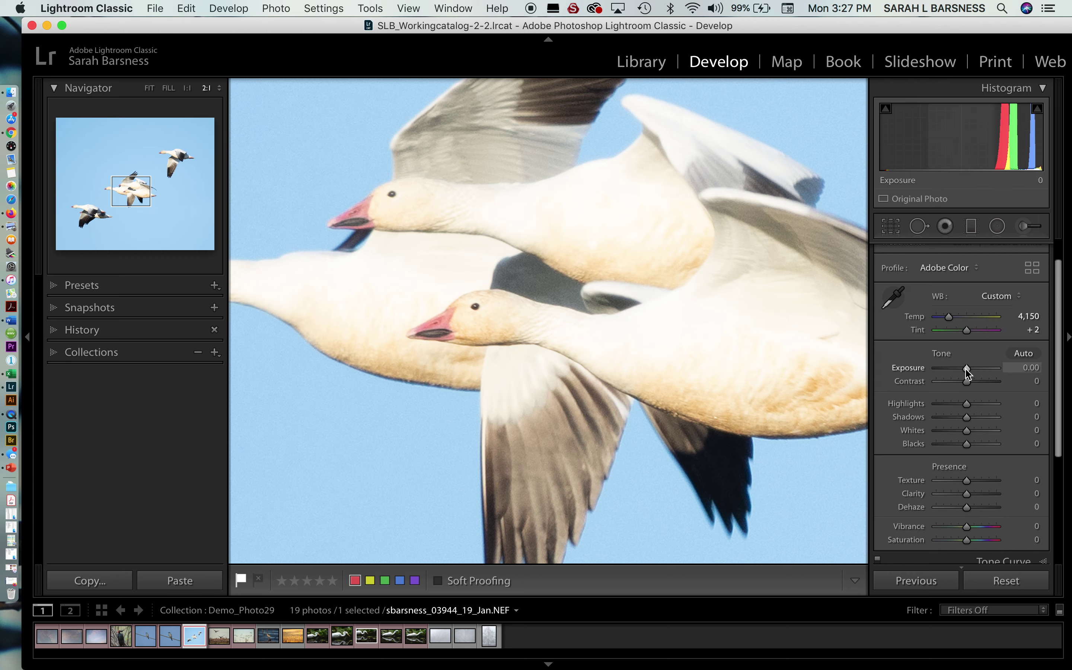
drag(966, 369, 962, 369)
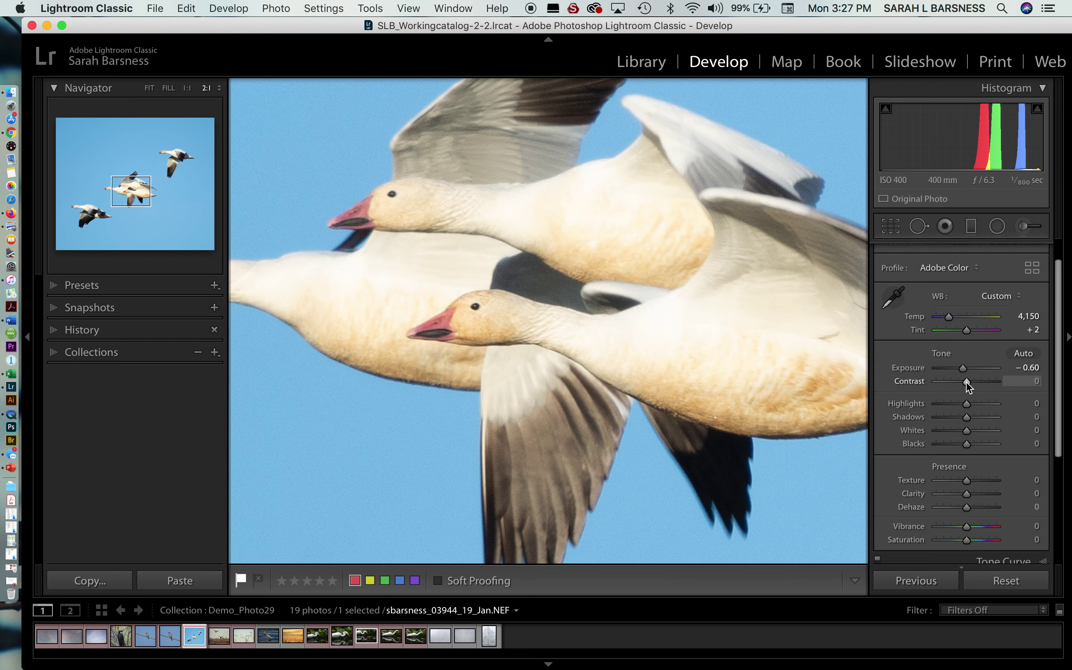
mouse_move(966, 385)
mouse_down()
mouse_move(953, 388)
mouse_move(978, 386)
mouse_move(951, 394)
mouse_move(966, 384)
mouse_up()
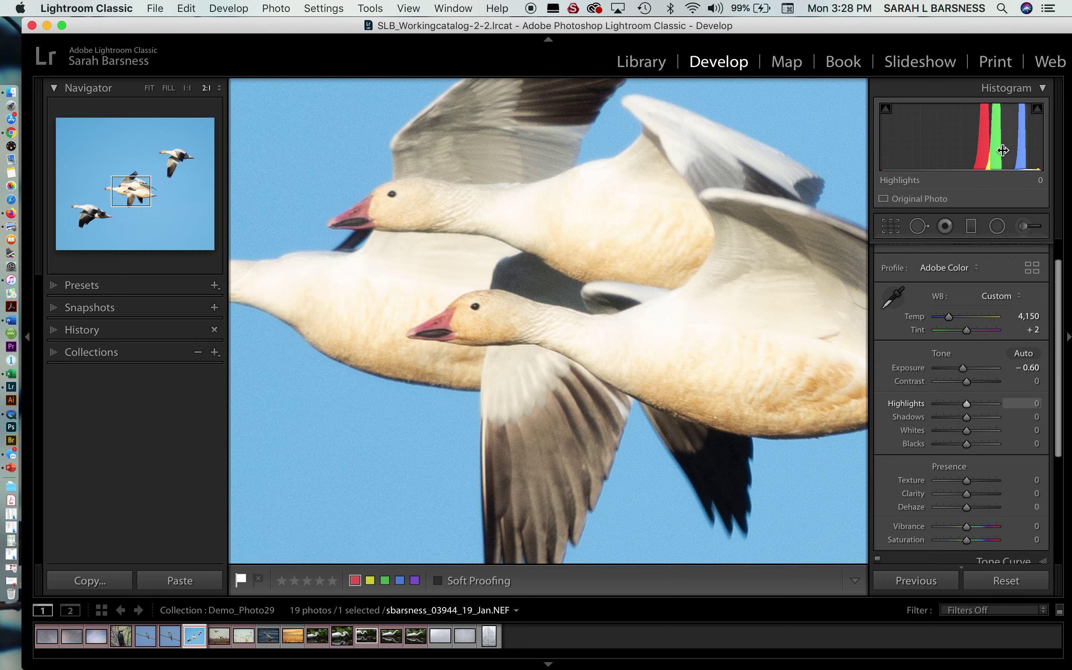
drag(966, 406, 939, 414)
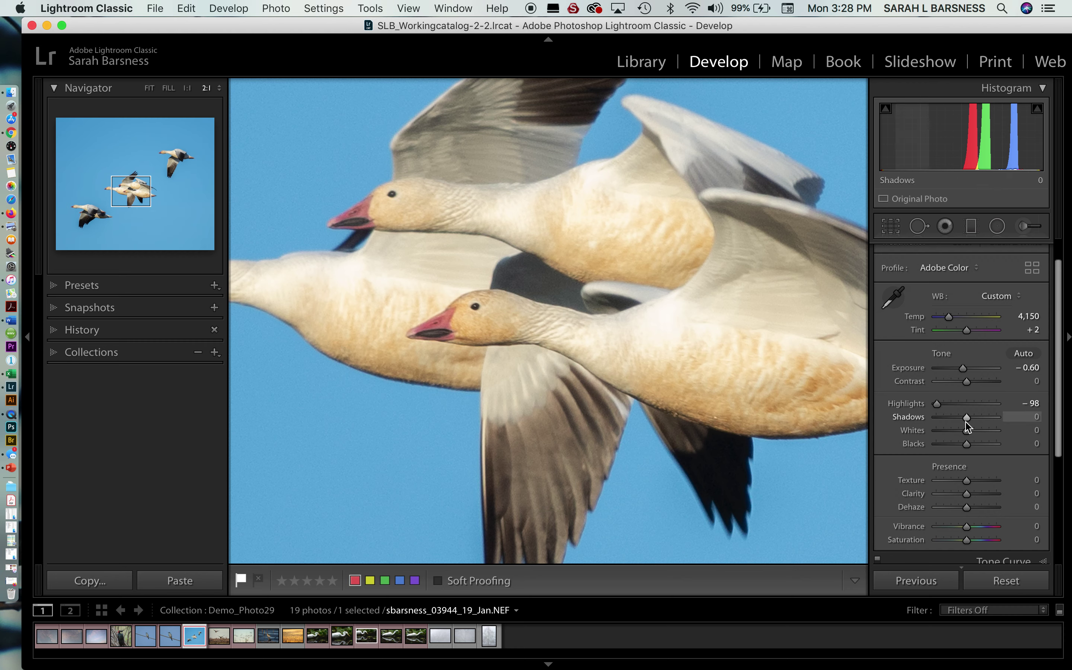
Set Shadows to +45, checking the dark wing feathers of the lowest goose pair up close.
drag(967, 421, 975, 429)
double_click(971, 418)
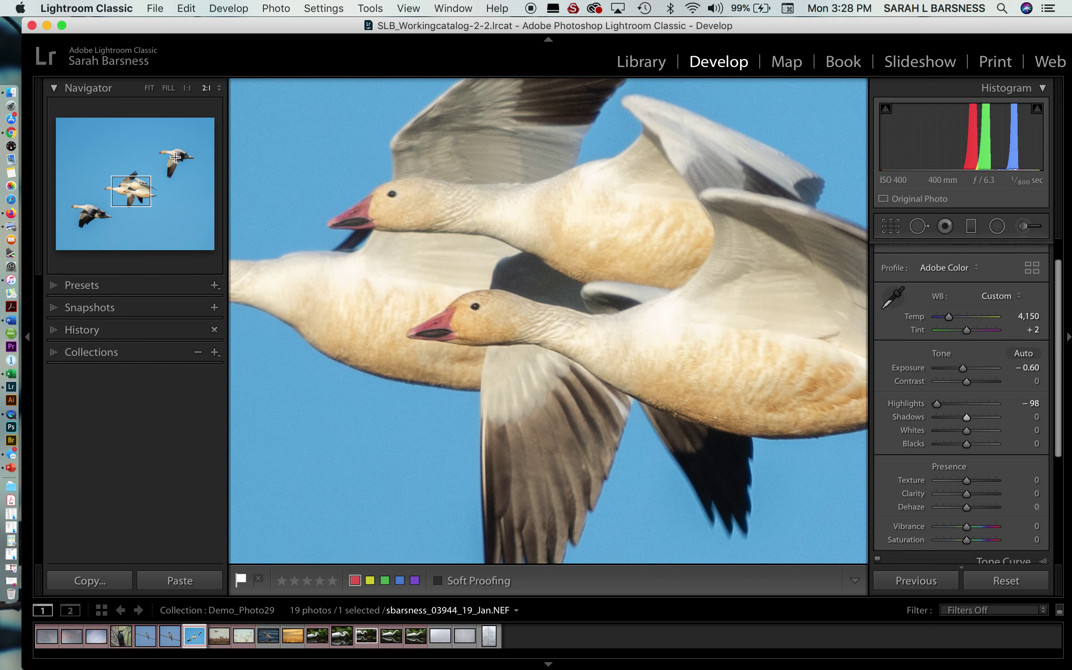
click(91, 212)
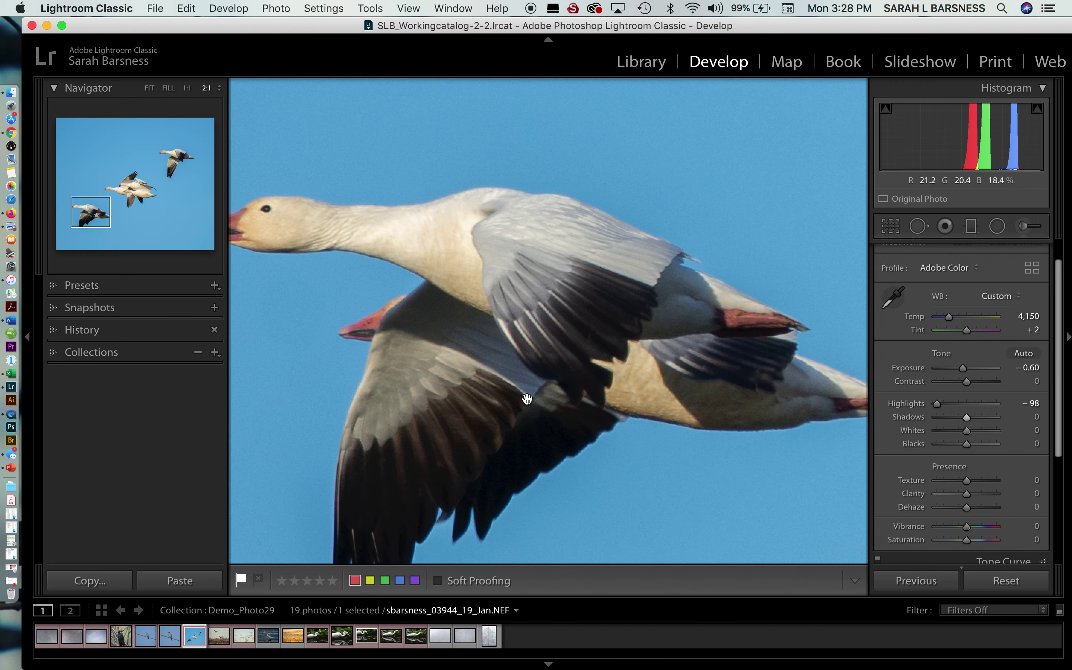
drag(527, 399, 605, 324)
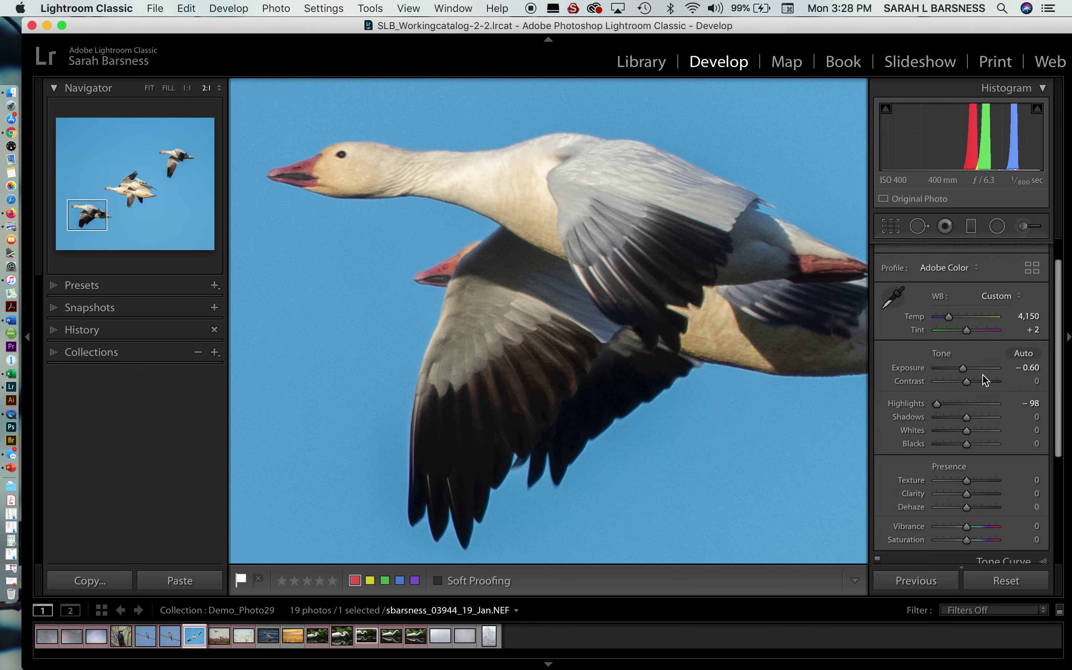
drag(967, 419, 982, 423)
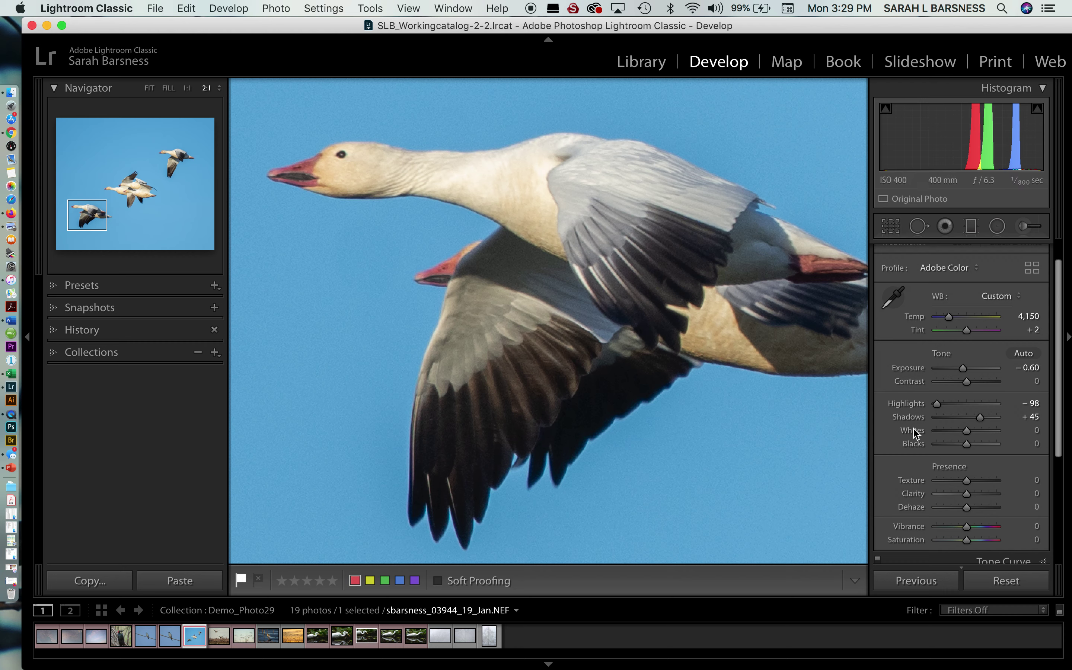
Set Texture to +21 and Clarity to +32 to bring out the feather detail.
drag(641, 224, 573, 229)
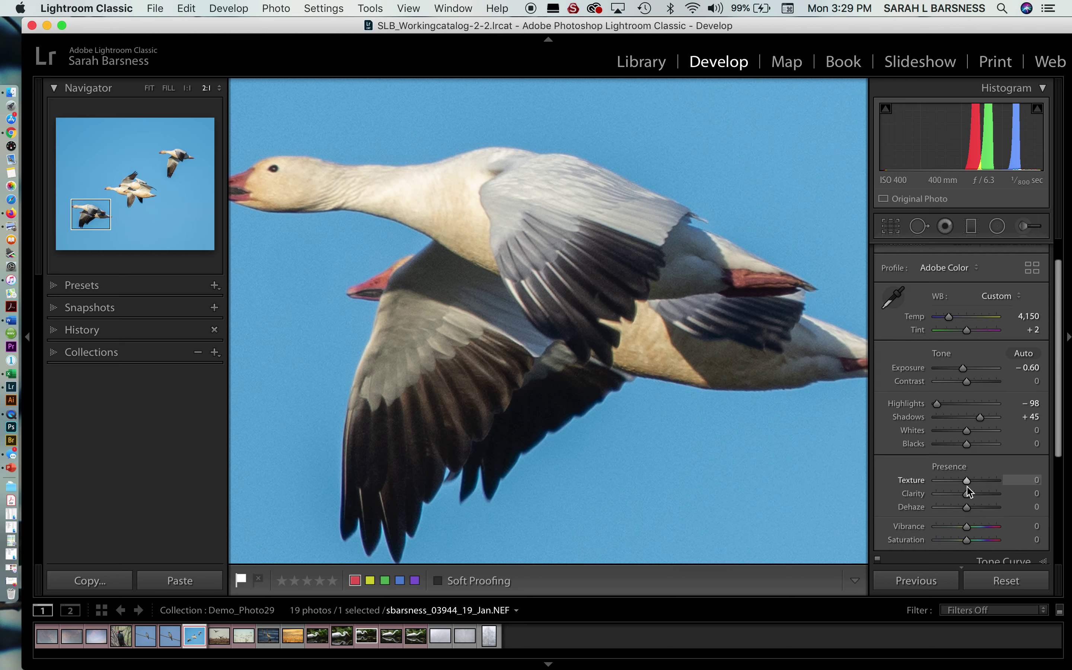
mouse_move(968, 486)
mouse_down()
mouse_move(1026, 483)
mouse_move(973, 484)
mouse_move(976, 498)
mouse_up()
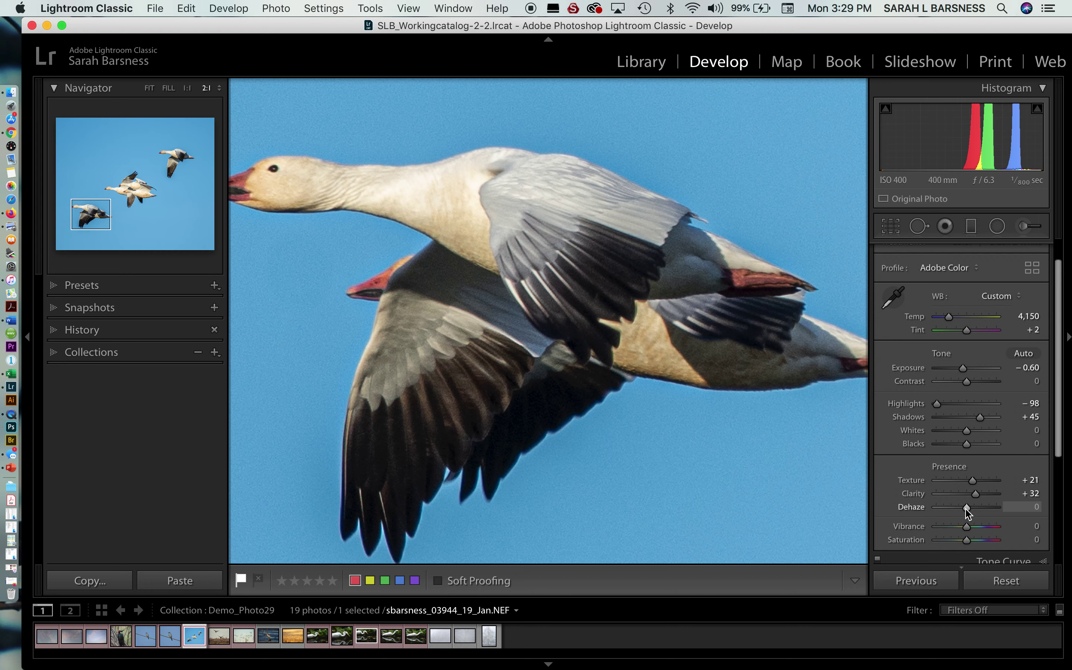
Try Dehaze at −100 and reset it, then set Dehaze to −9 and Vibrance to +5.
drag(966, 509, 906, 526)
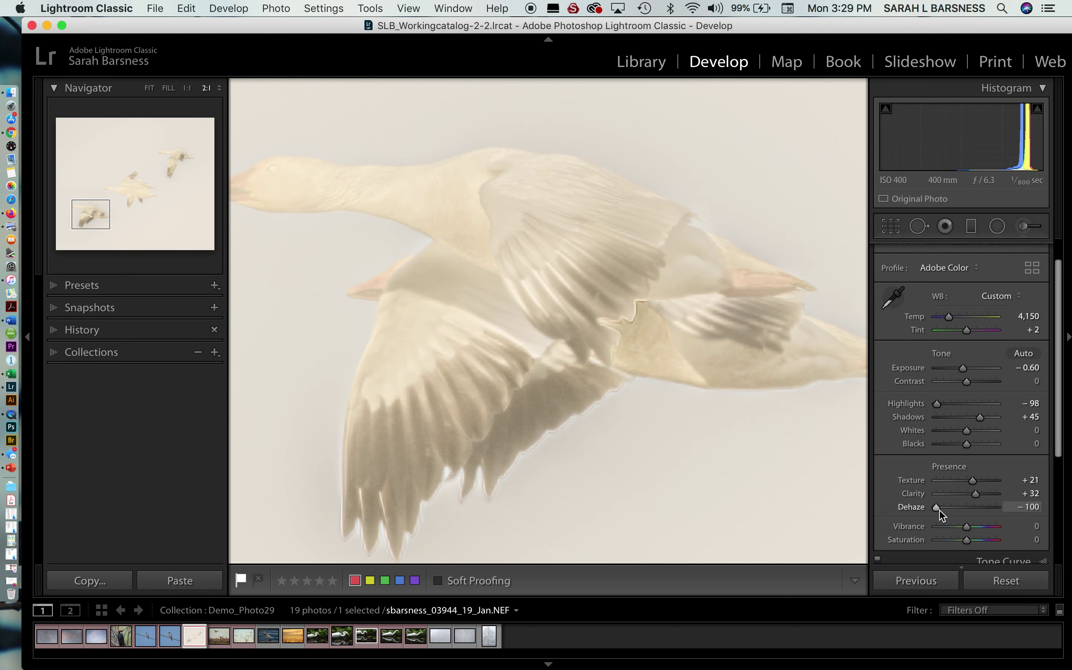
double_click(937, 508)
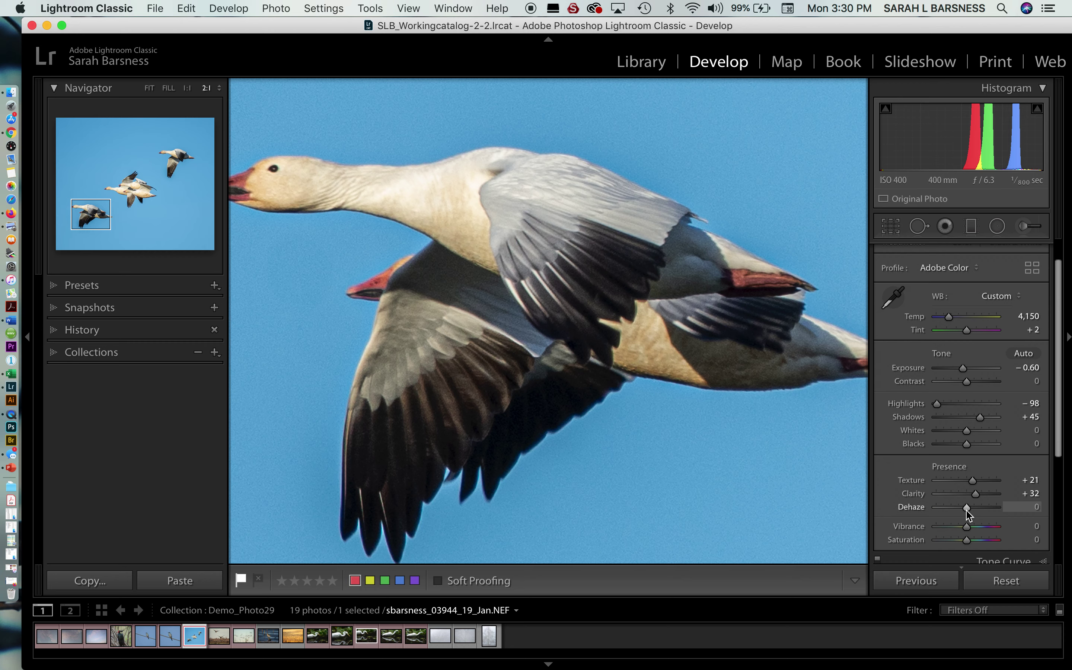
drag(966, 510, 964, 512)
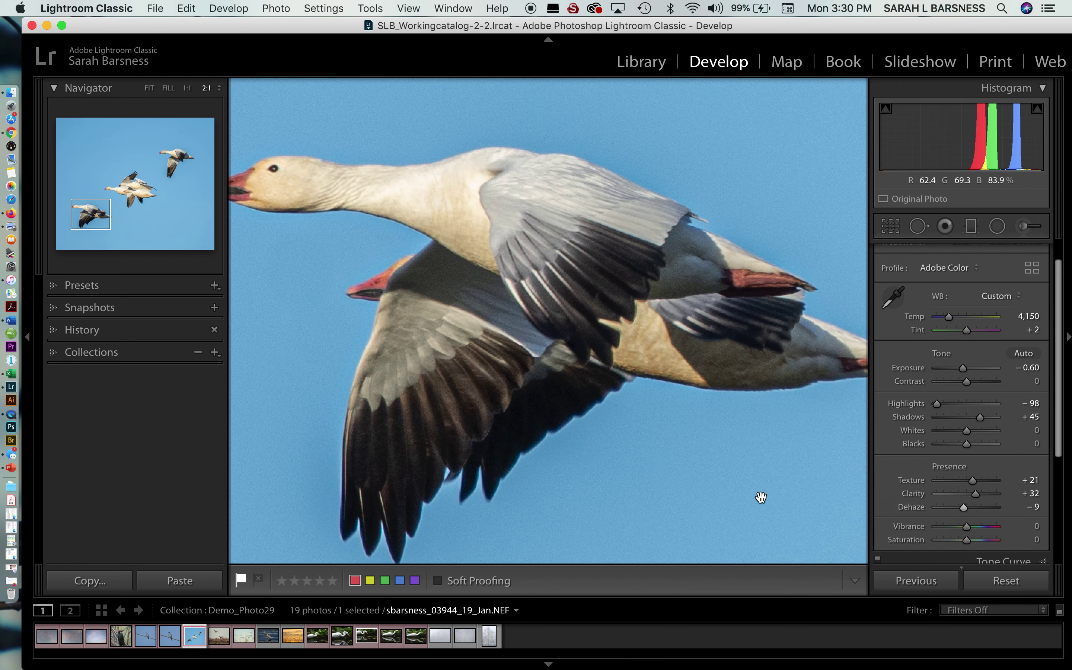
click(744, 493)
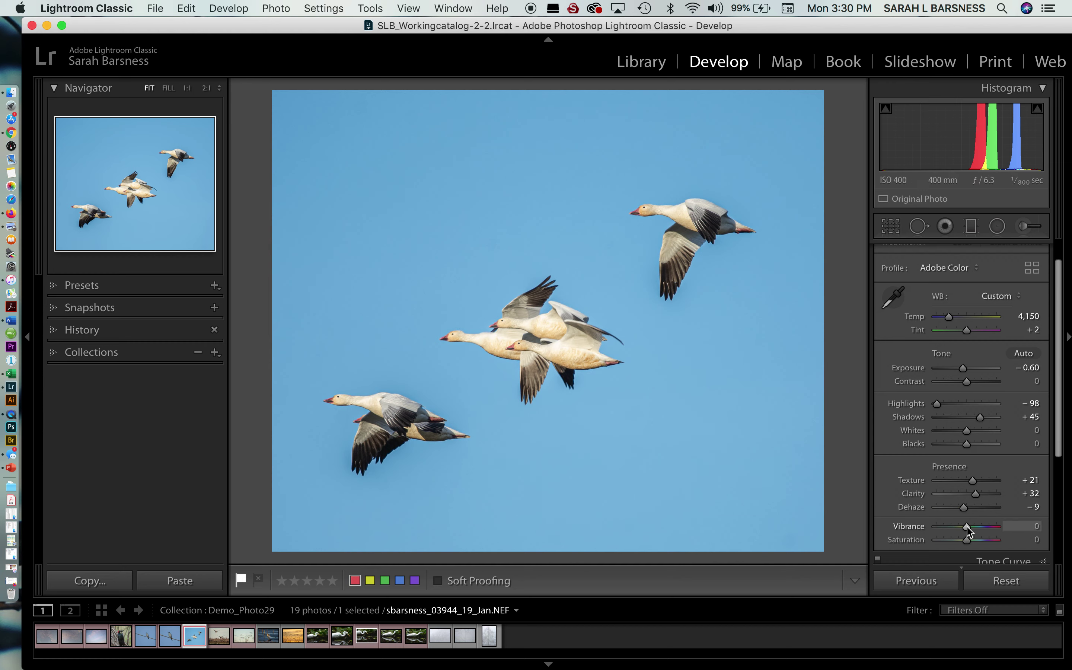
drag(967, 529, 969, 529)
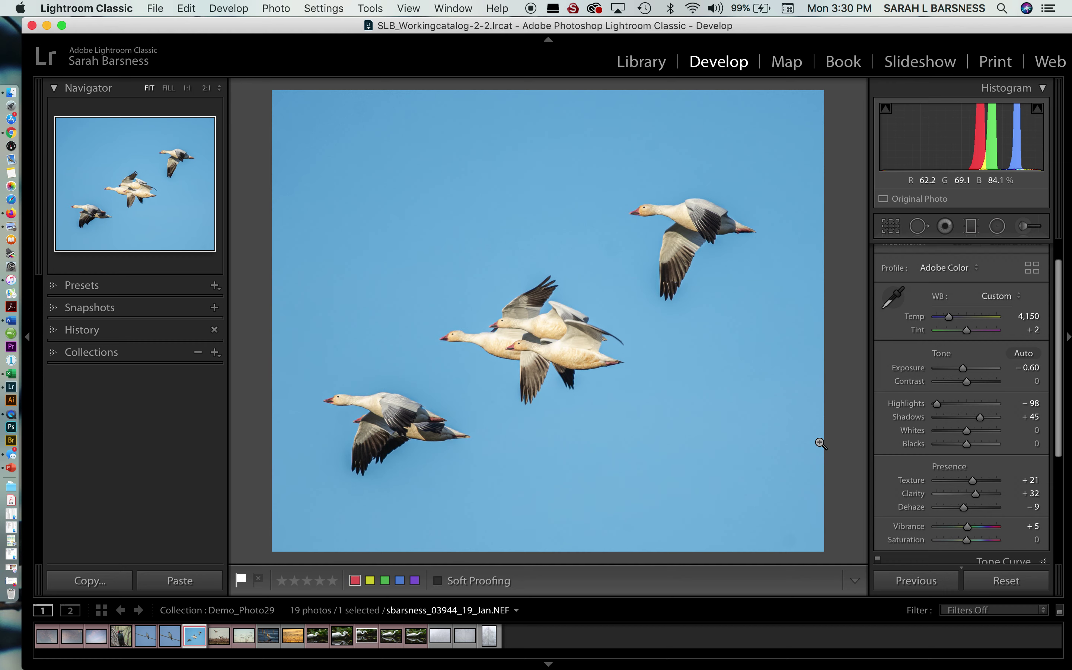
Review the geese photo's edit history from the earliest crop through white balance and Shadows, then return to the latest Vibrance state.
click(55, 332)
scroll(84, 374, down, 3)
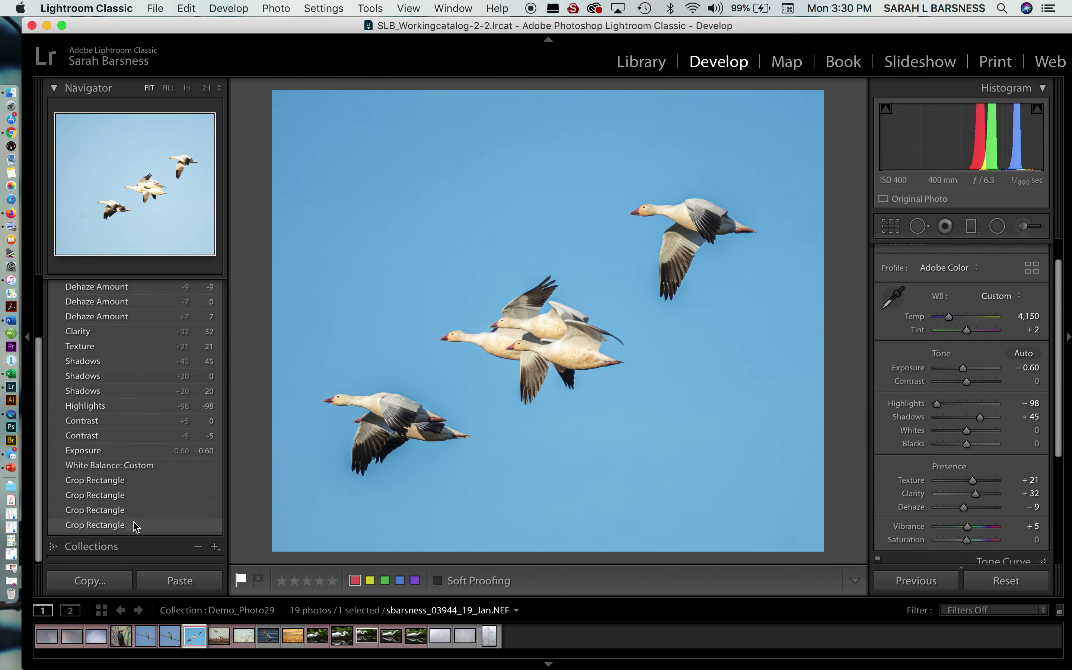
click(135, 525)
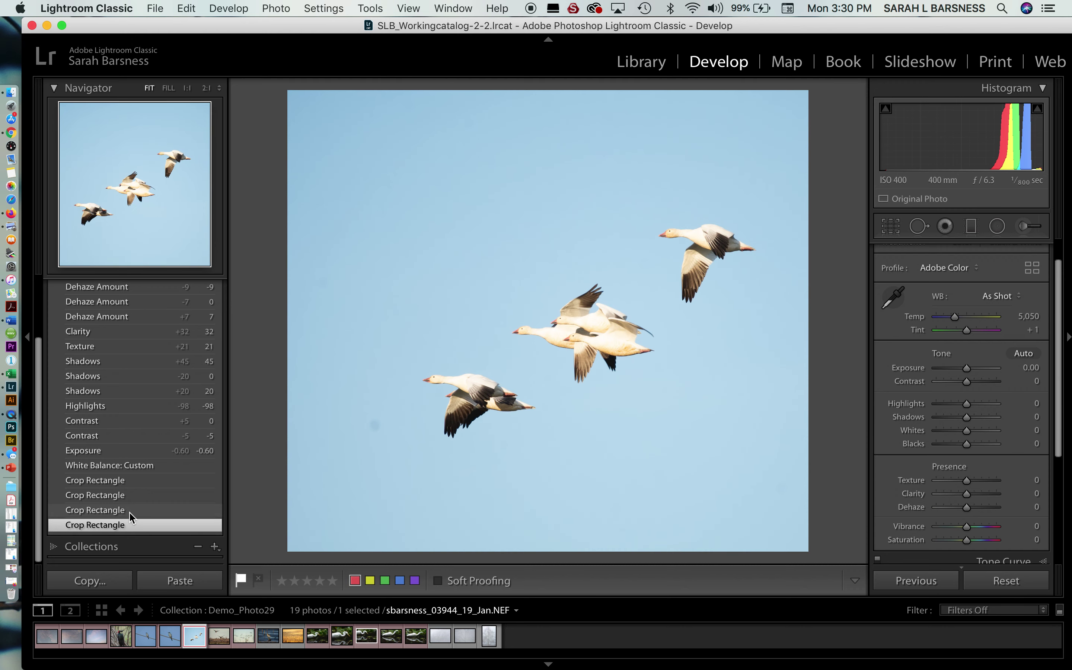
click(132, 513)
click(134, 496)
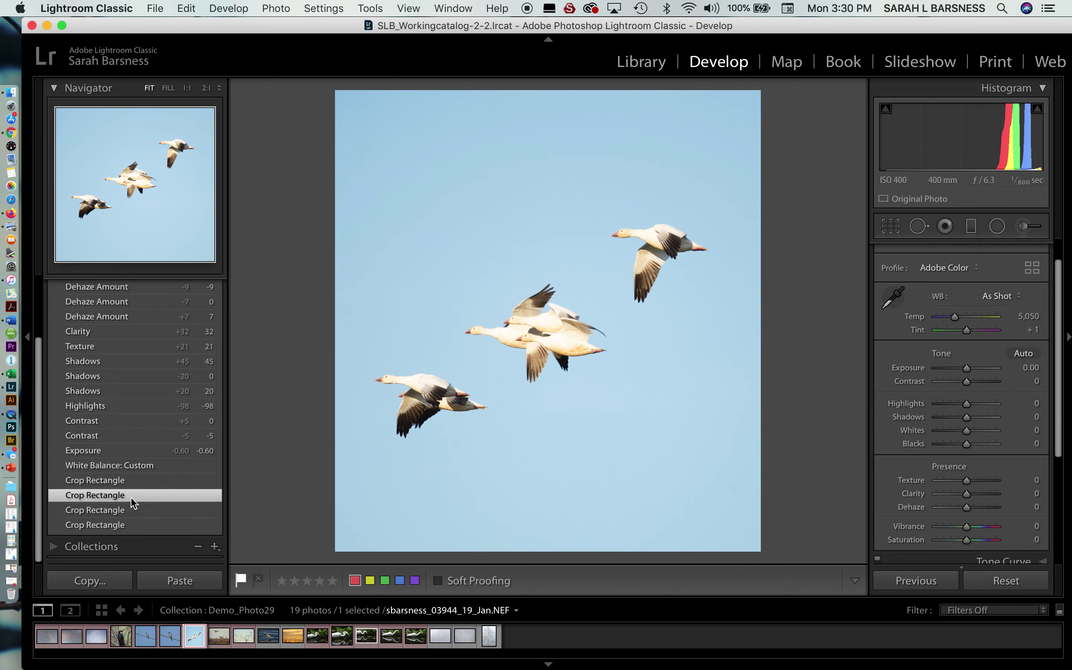
click(138, 481)
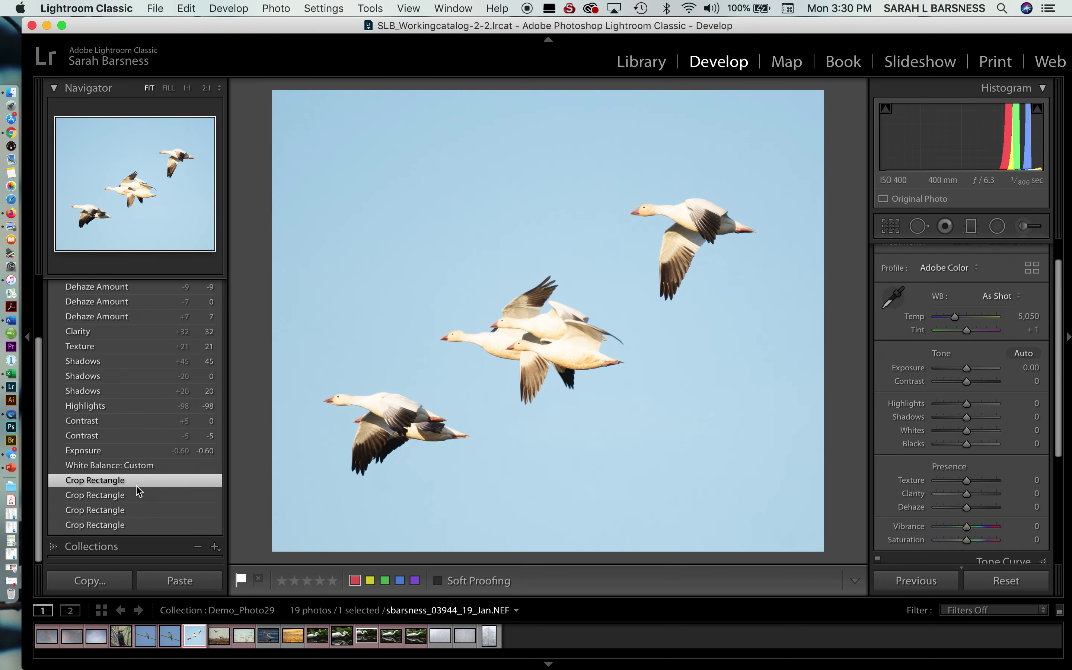
click(142, 467)
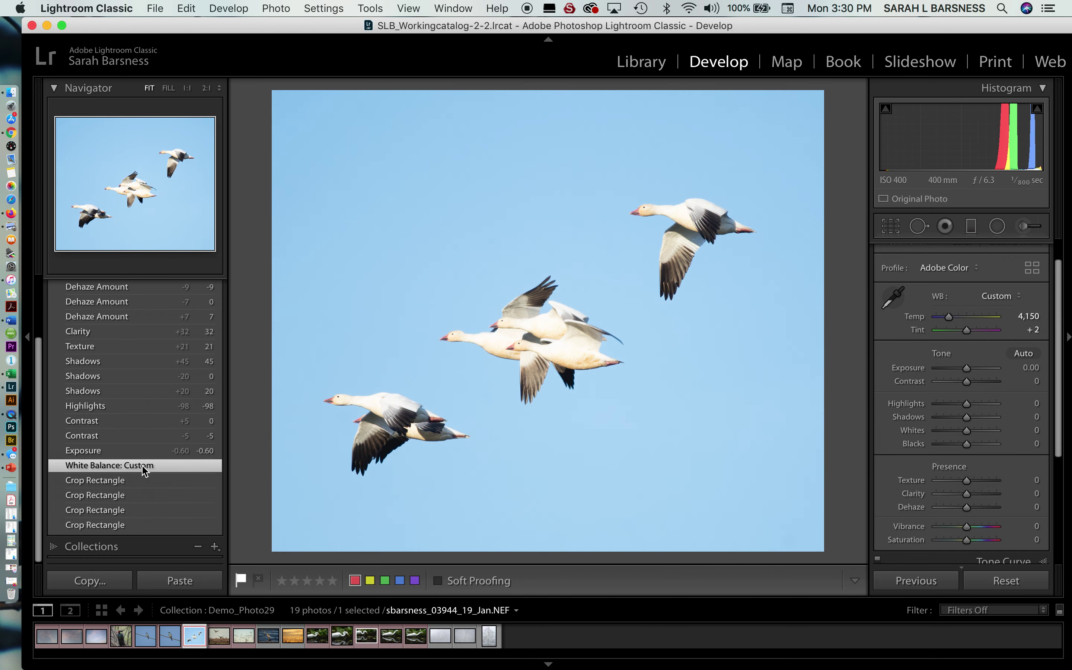
click(135, 377)
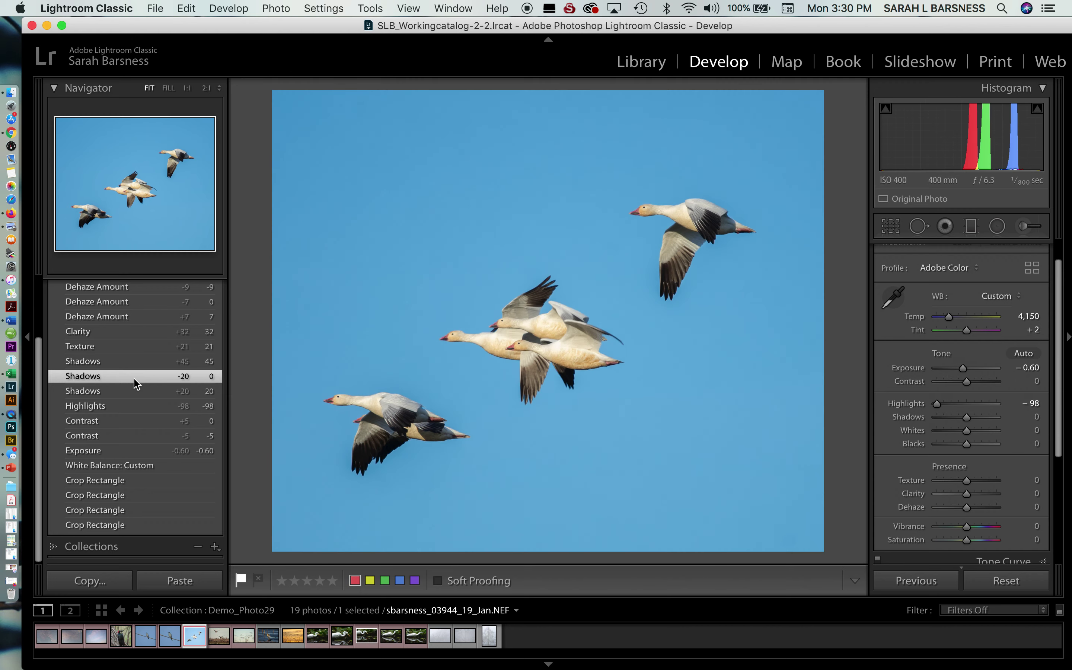
scroll(137, 299, up, 3)
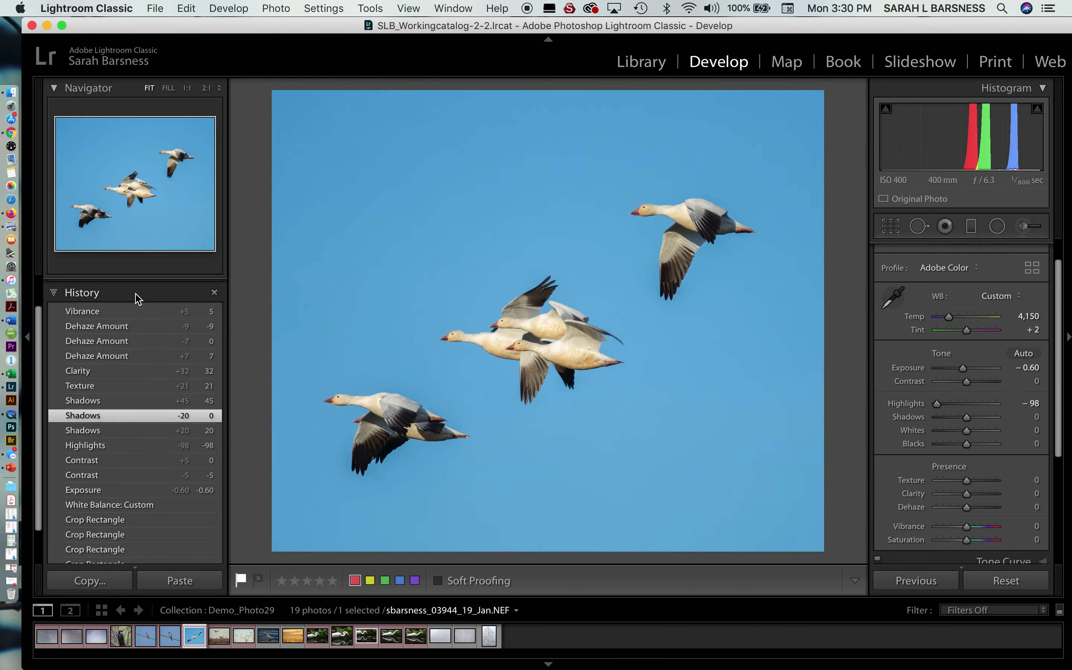
click(135, 312)
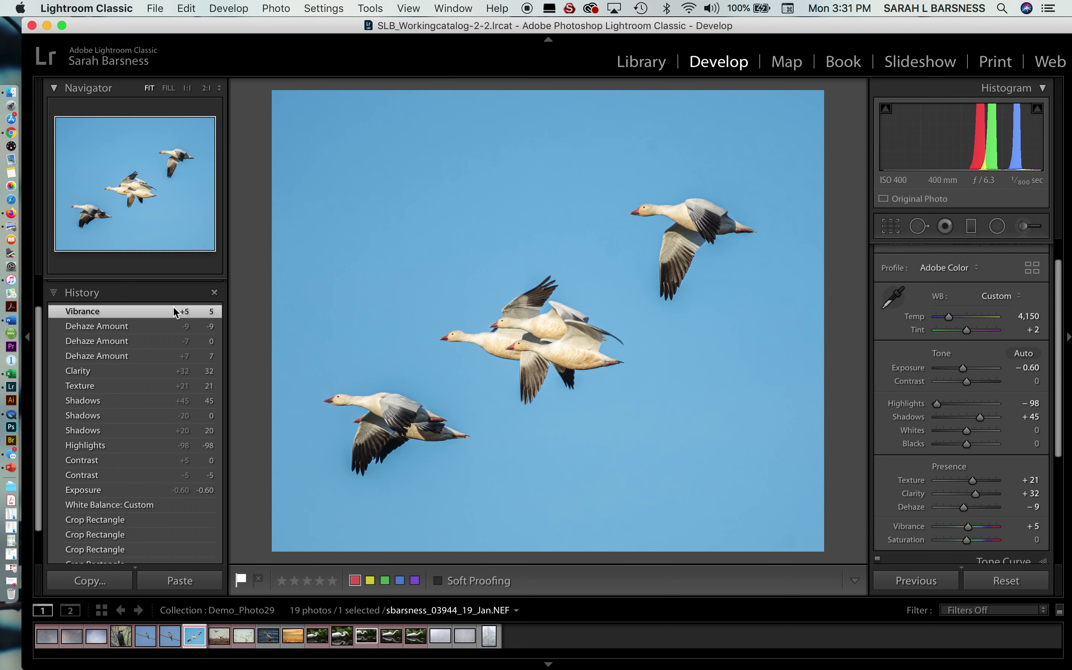
Find the foggy close-up of the spreading tree branches in the Demo_Photo29 collection and open it in the Develop module.
click(645, 69)
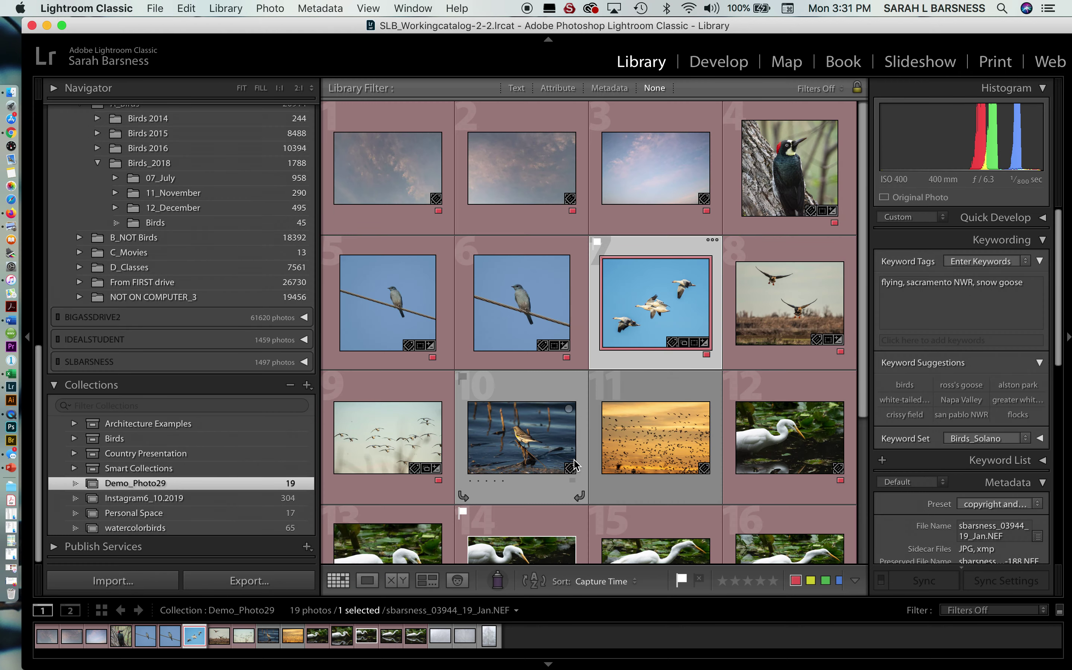
scroll(510, 443, down, 5)
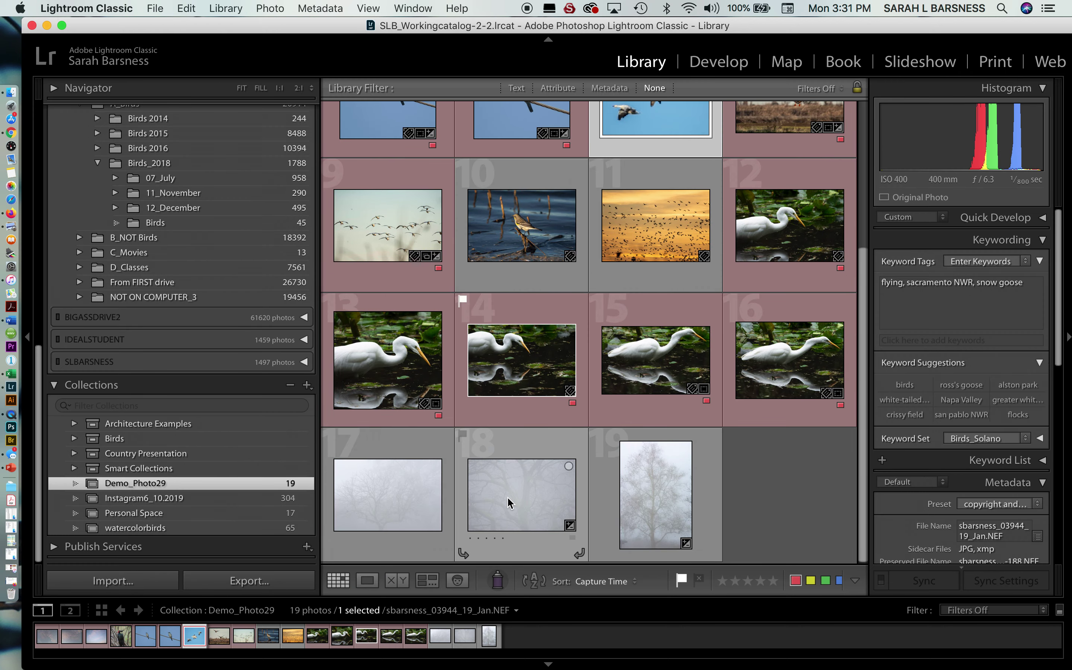
click(508, 497)
double_click(507, 498)
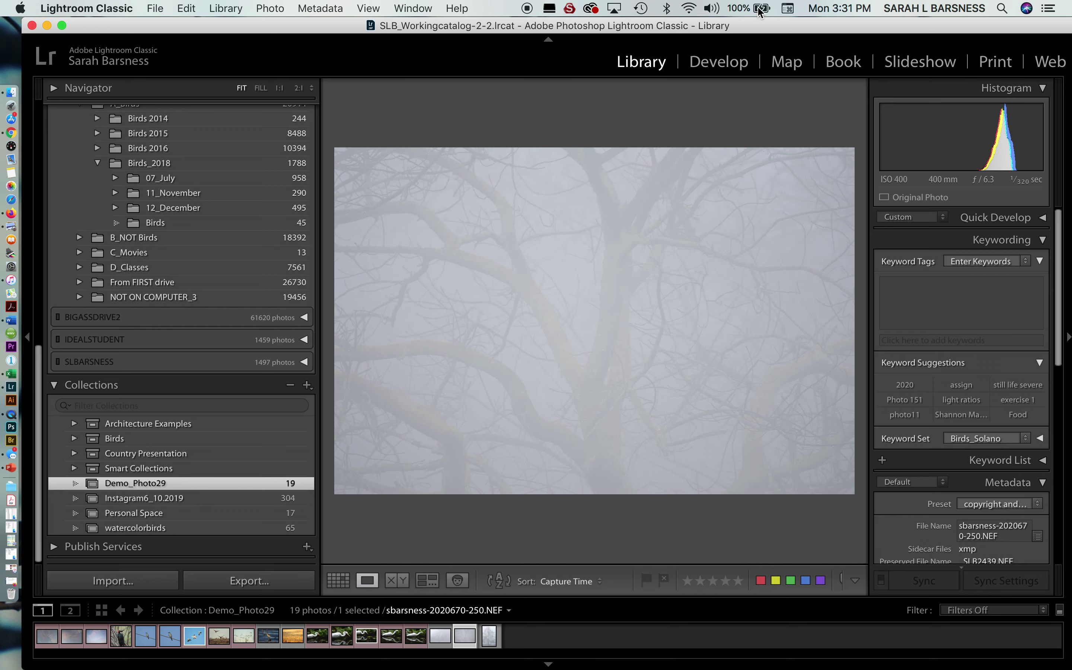
click(721, 69)
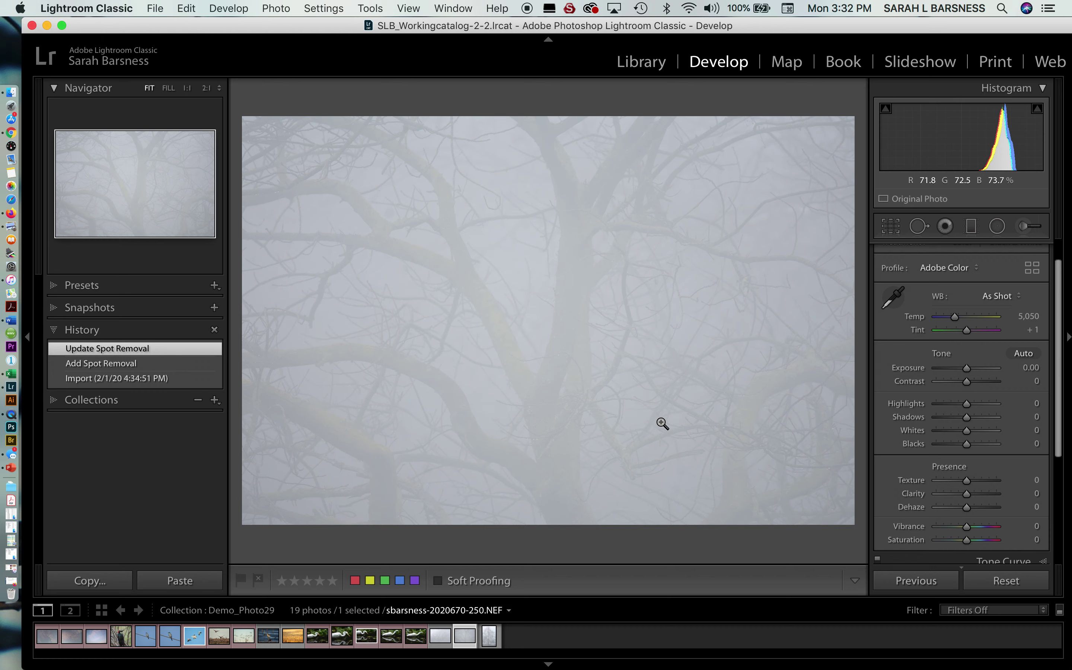
Create a virtual copy of the foggy tree photo and switch between the original and the copy to compare them.
click(277, 8)
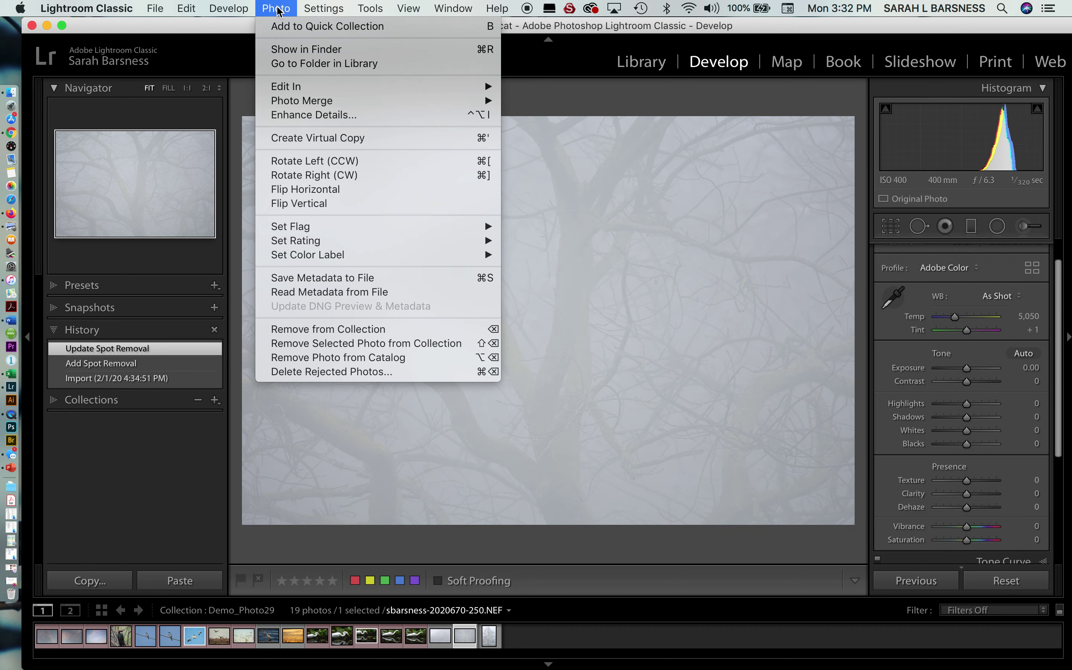
click(332, 138)
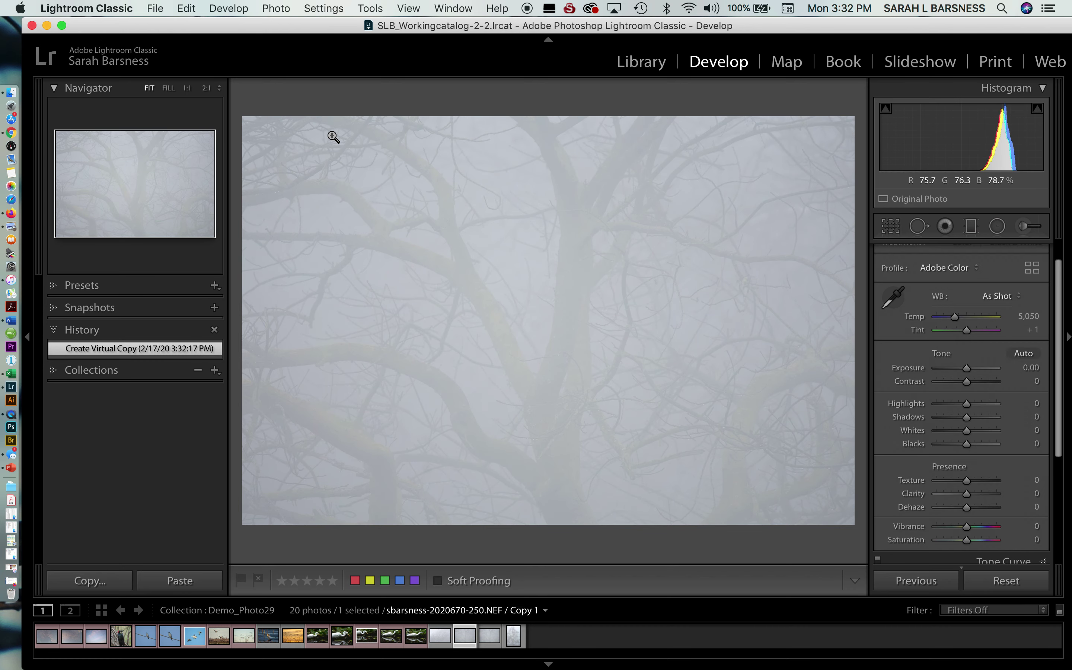
key(Left)
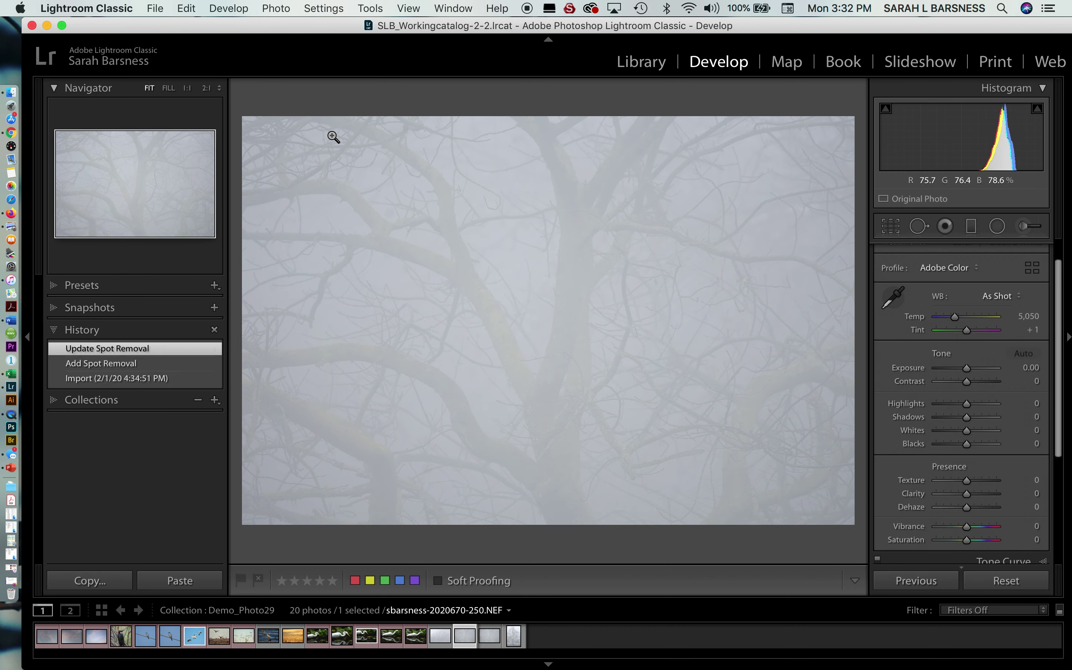
key(Right)
key(Left)
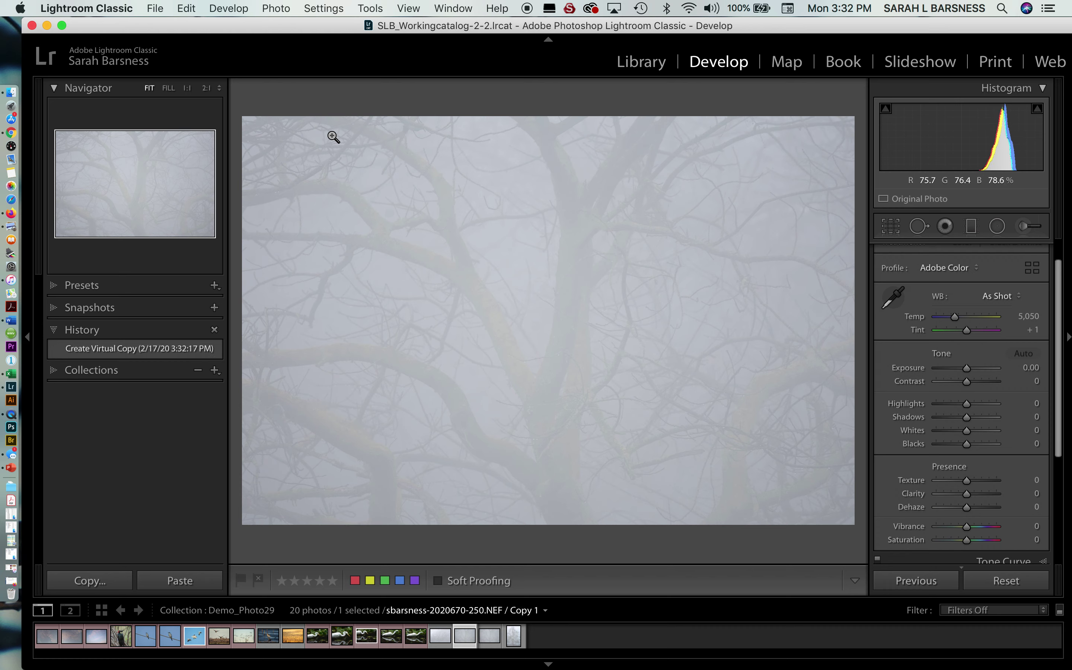
key(Right)
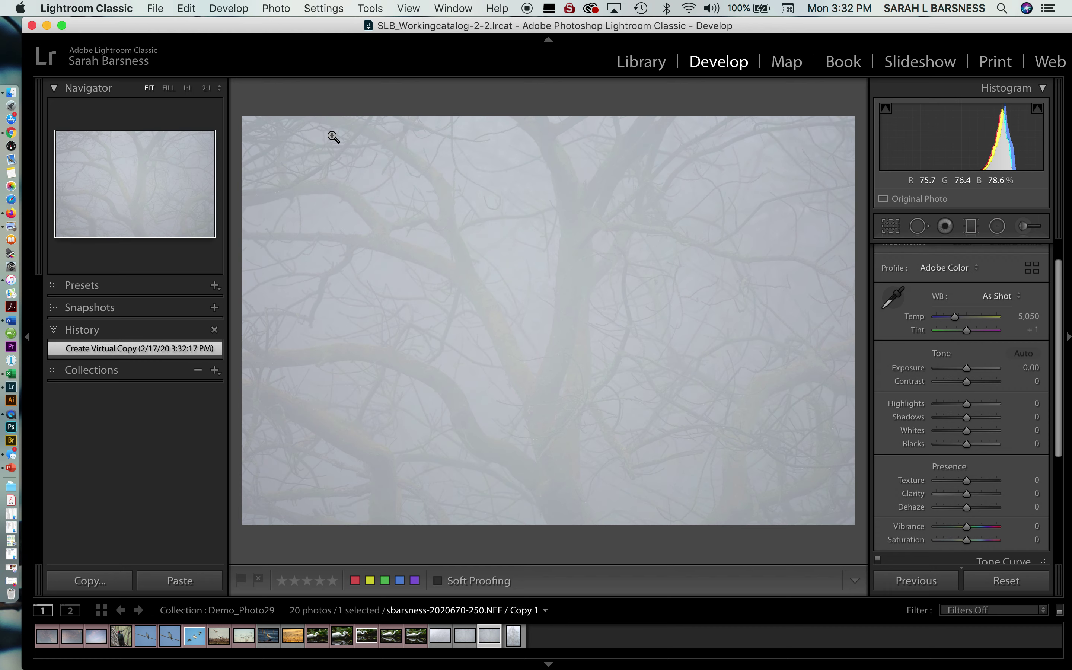
Check the virtual copy beside its original in the library grid, reopen it in Develop and examine the trunk and branches at 2:1.
click(639, 65)
key(g)
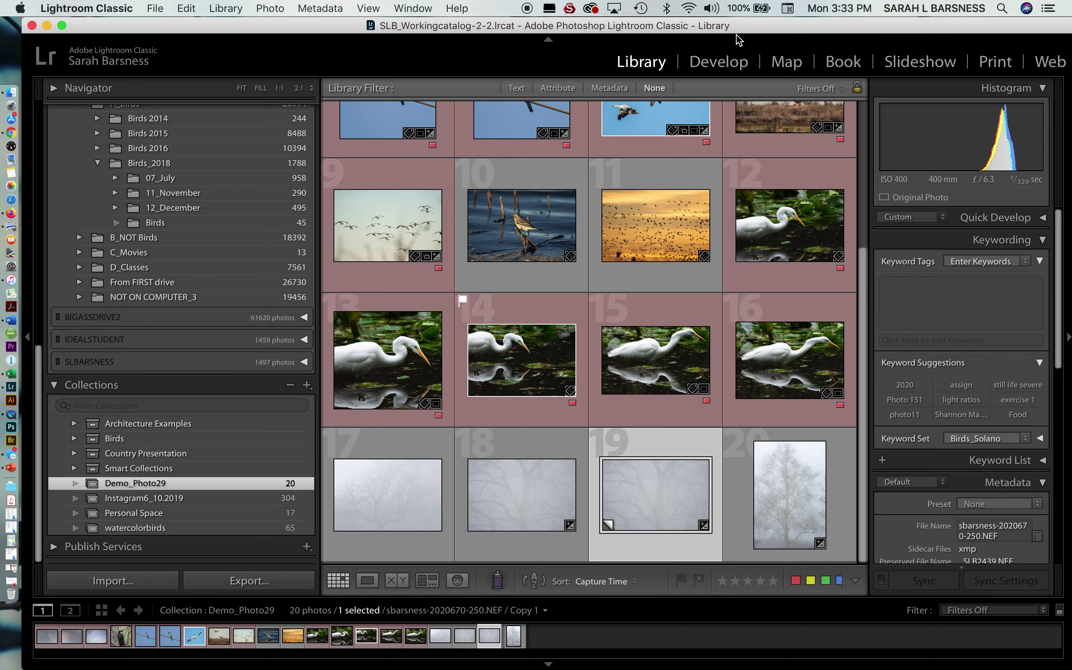
click(718, 69)
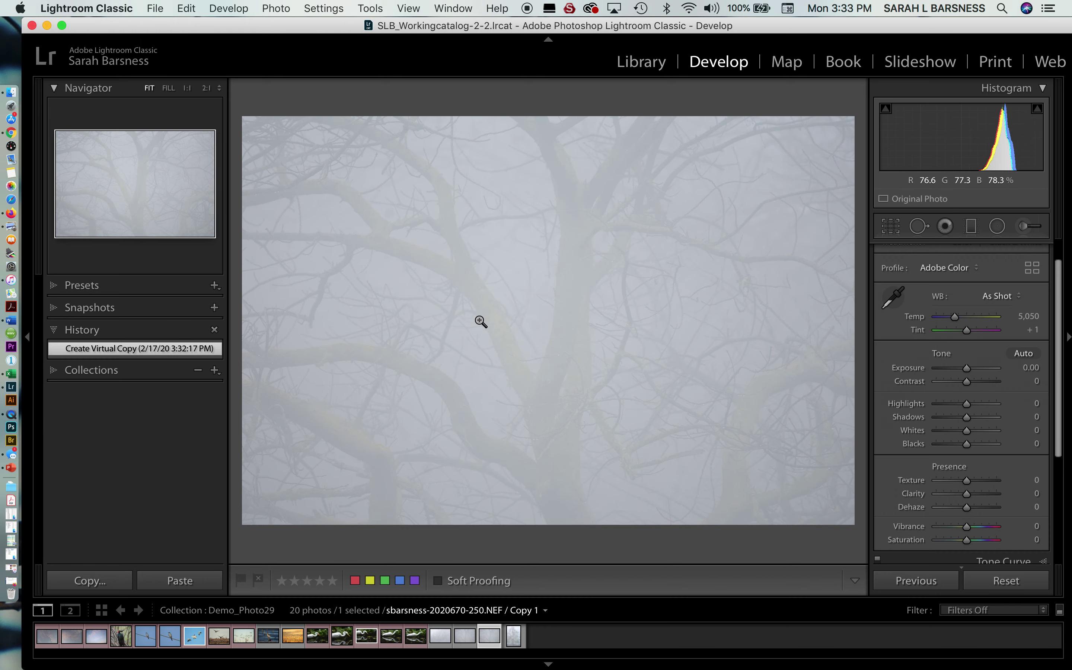
click(491, 327)
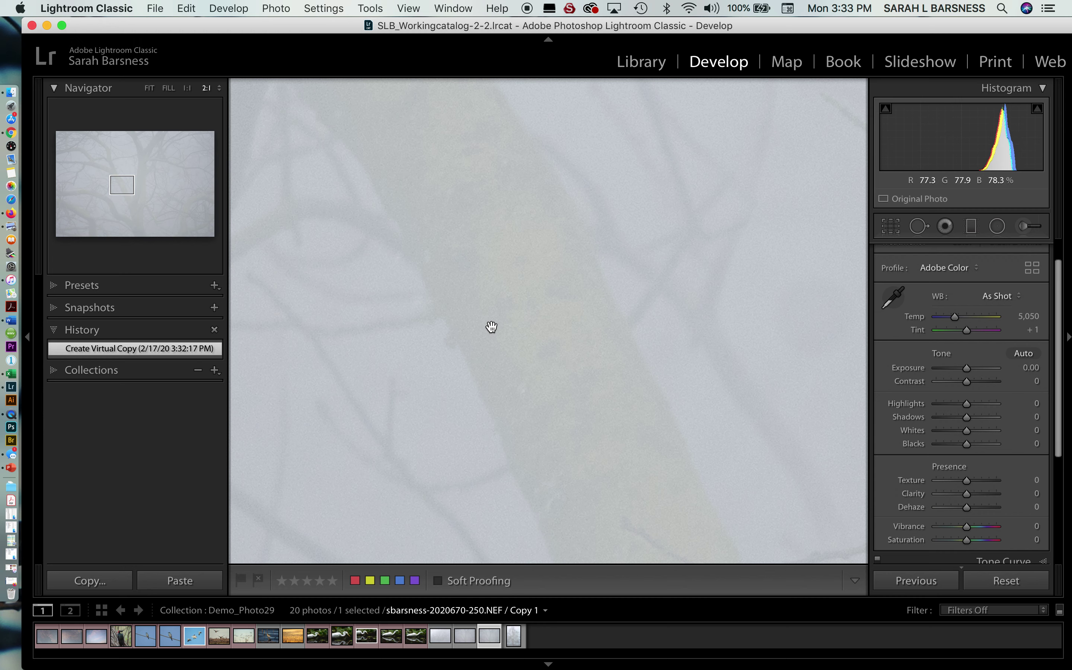
drag(682, 338, 359, 309)
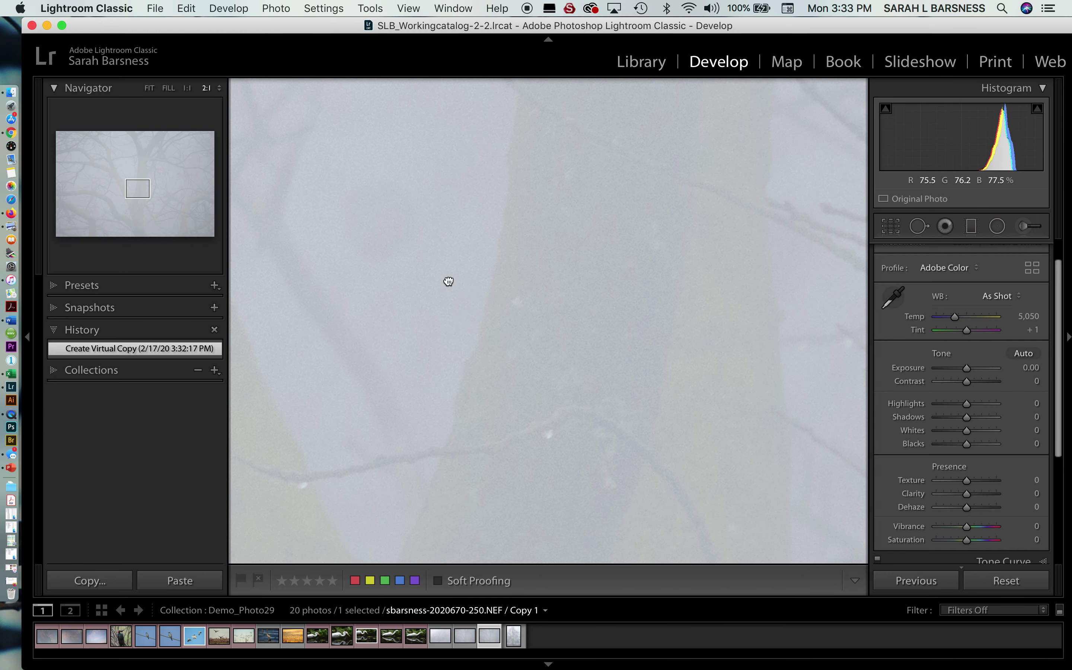
drag(448, 281, 363, 271)
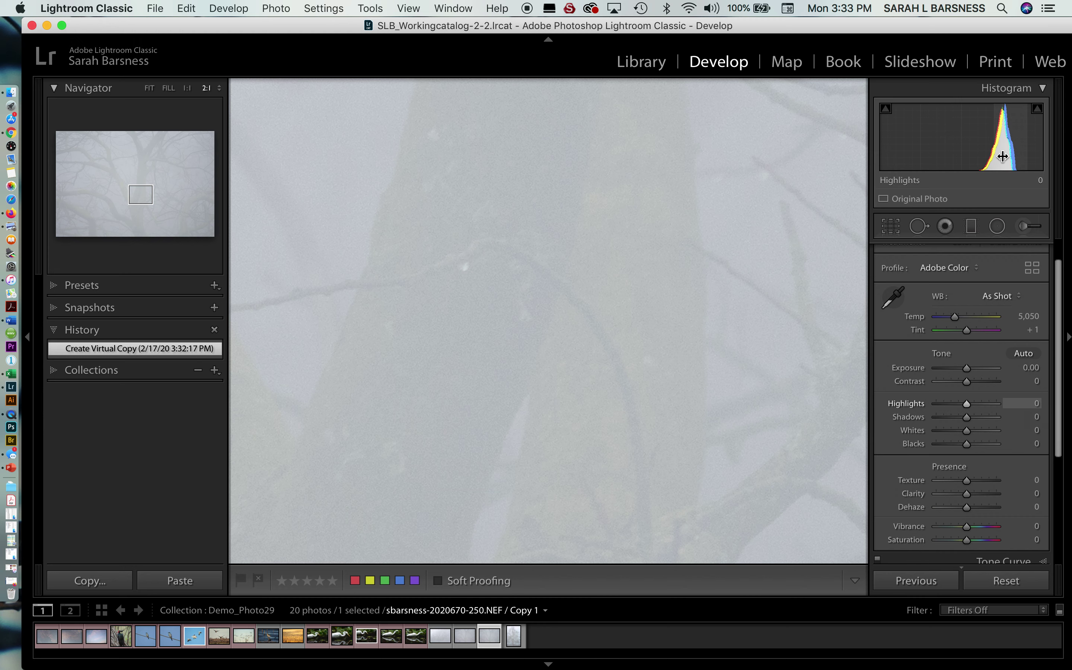
click(646, 358)
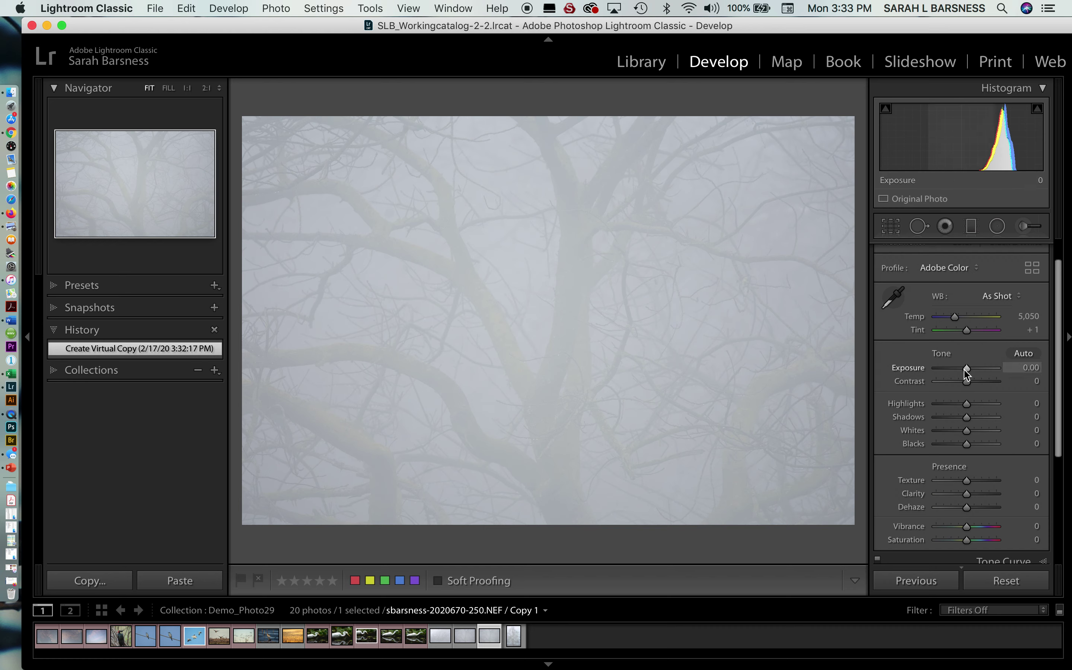
Set Exposure to −0.30 on the virtual copy, then try Contrast at +52 and reset it to 0.
drag(965, 370, 962, 370)
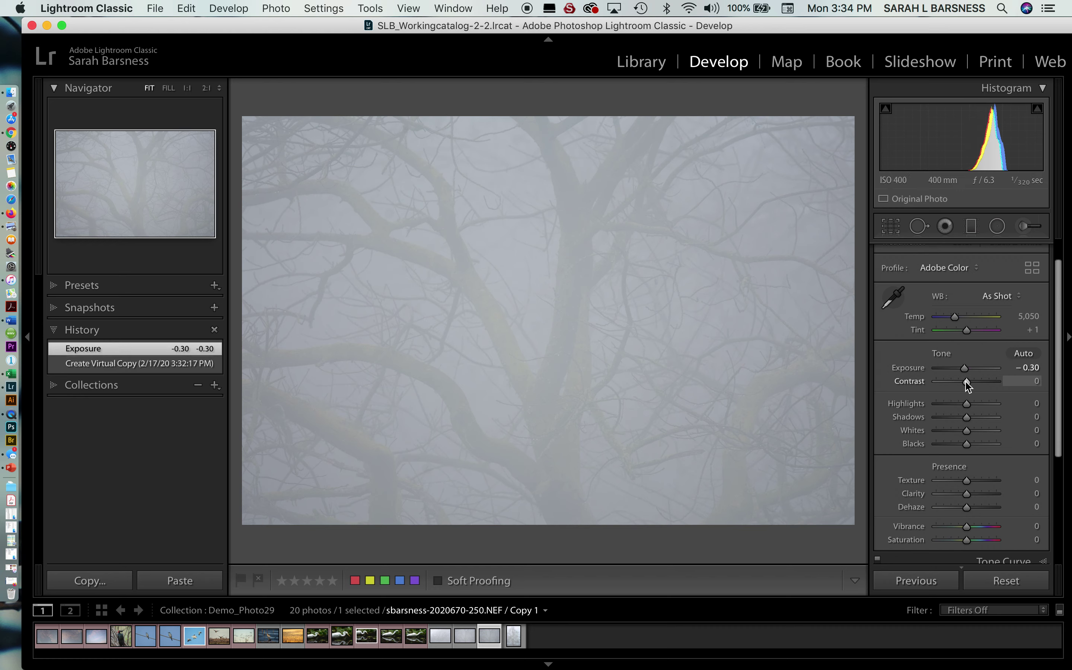
drag(968, 385, 984, 385)
double_click(982, 382)
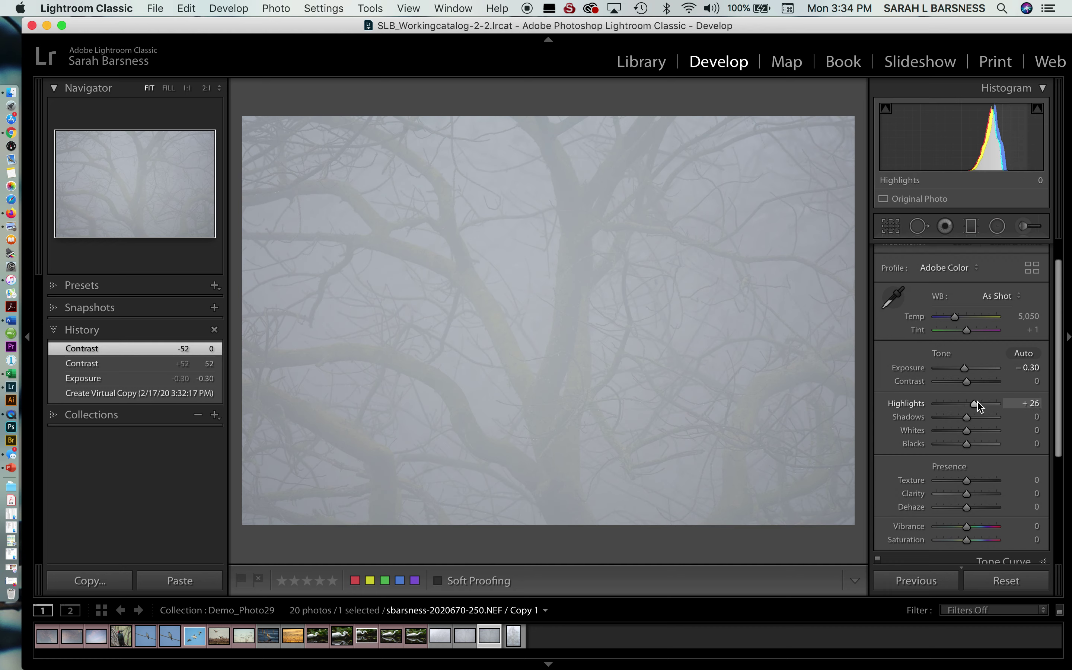
Set Highlights to +22, Shadows to −18, Whites to +51 and Blacks to −66, checking the branches up close.
mouse_move(978, 407)
mouse_down()
mouse_move(951, 407)
mouse_move(1015, 410)
mouse_move(976, 409)
mouse_up()
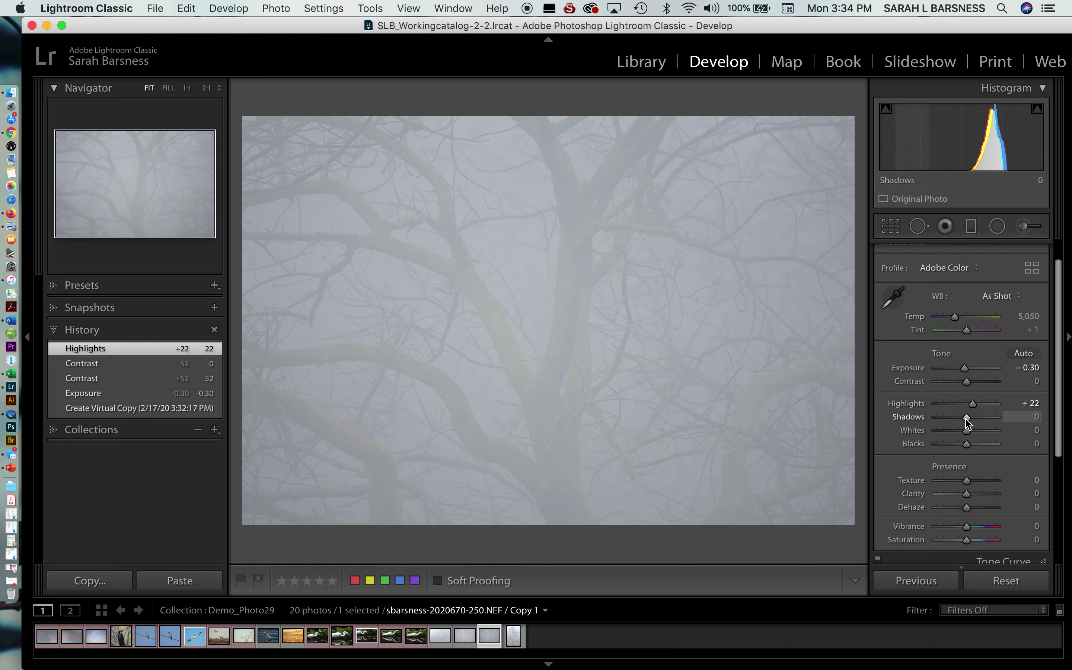
mouse_move(967, 419)
mouse_down()
mouse_move(984, 428)
mouse_move(960, 426)
mouse_up()
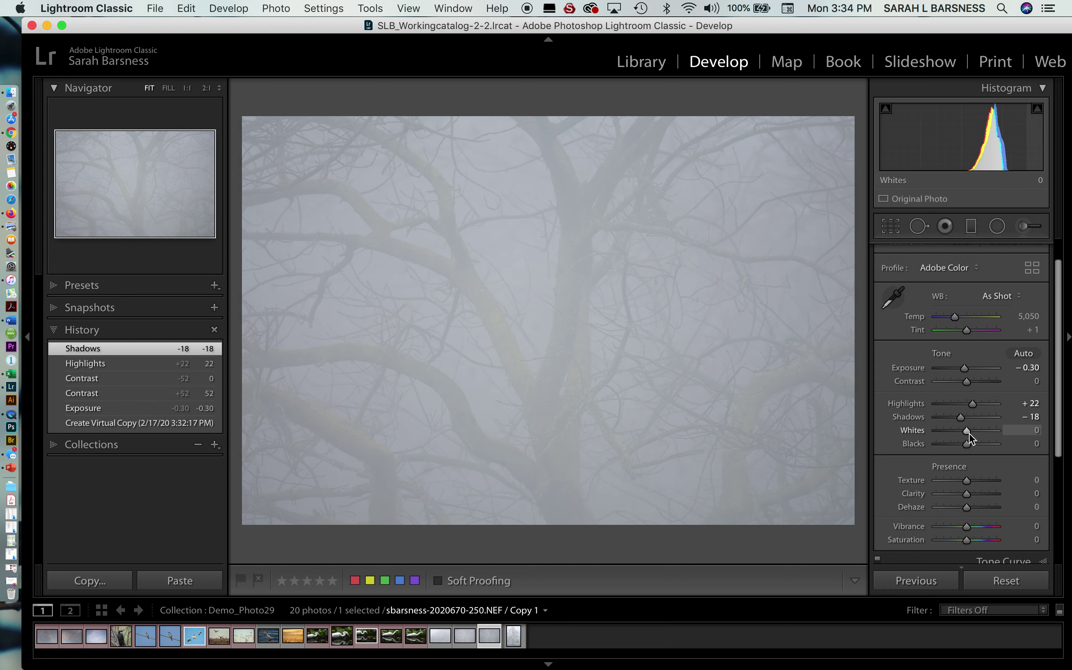
drag(970, 434, 945, 449)
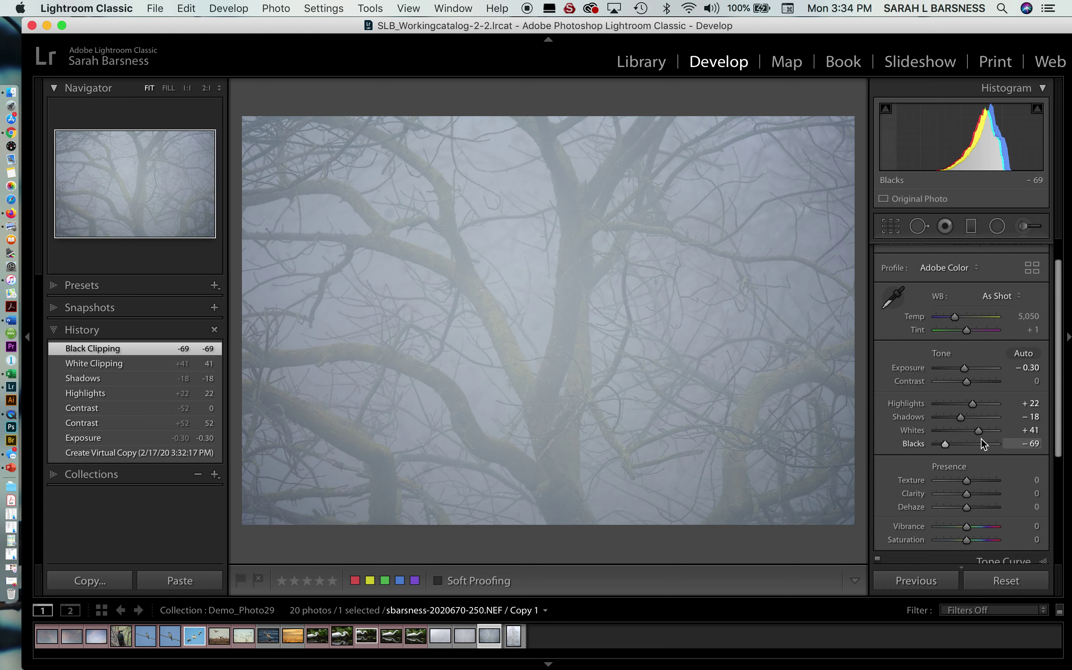
drag(981, 434, 947, 447)
click(619, 390)
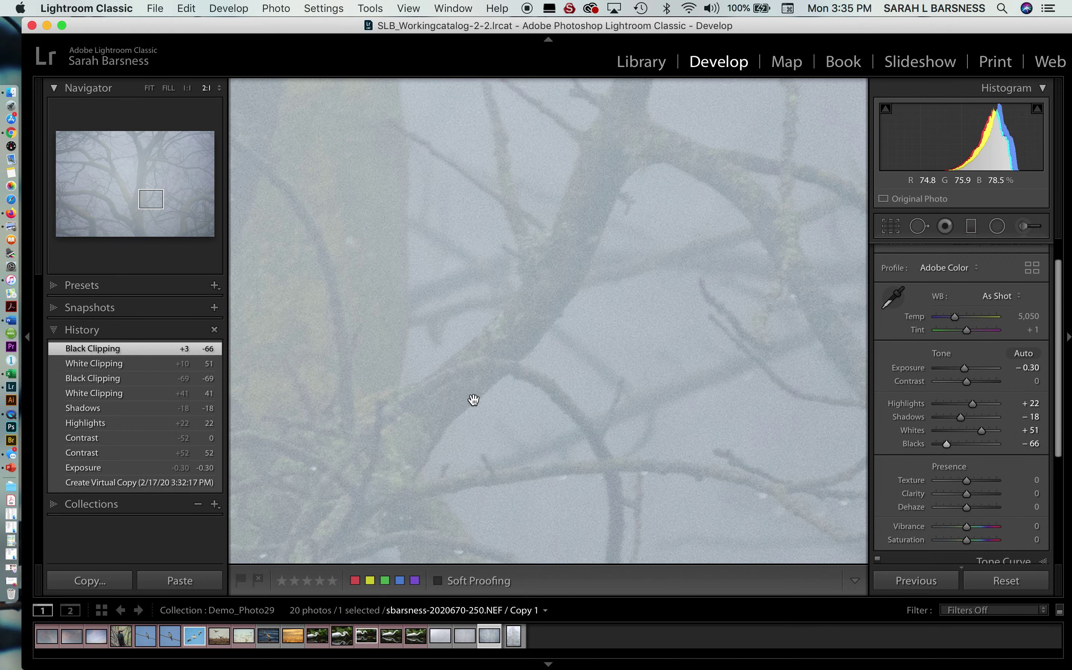
click(341, 396)
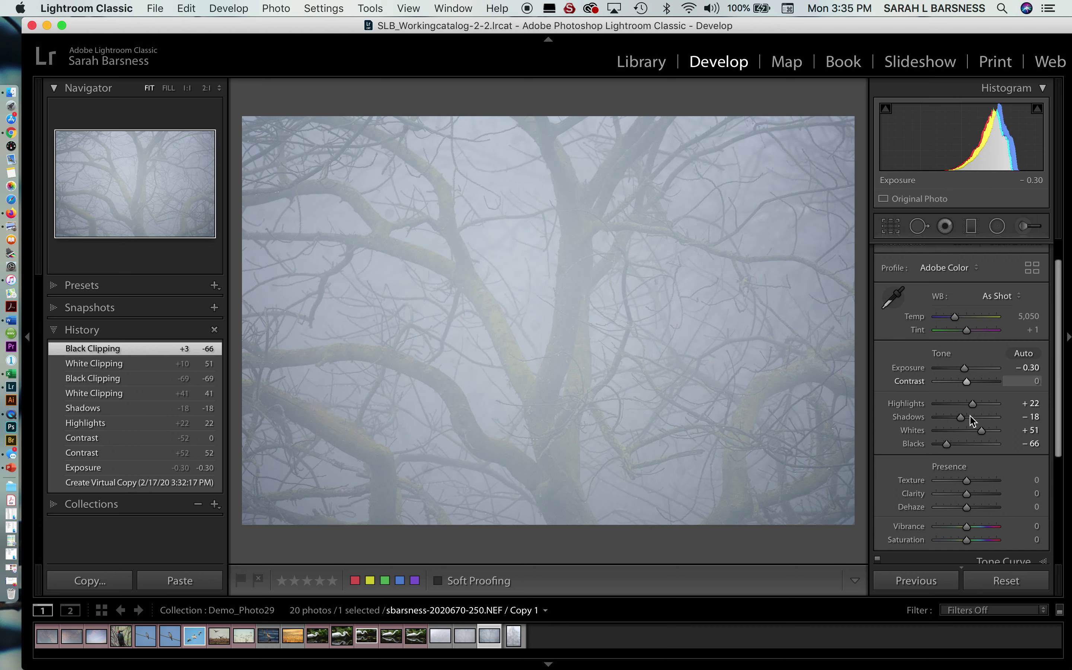
Set Dehaze to +23 while checking the trunk detail up close, and set Vibrance to +26.
scroll(966, 485, down, 2)
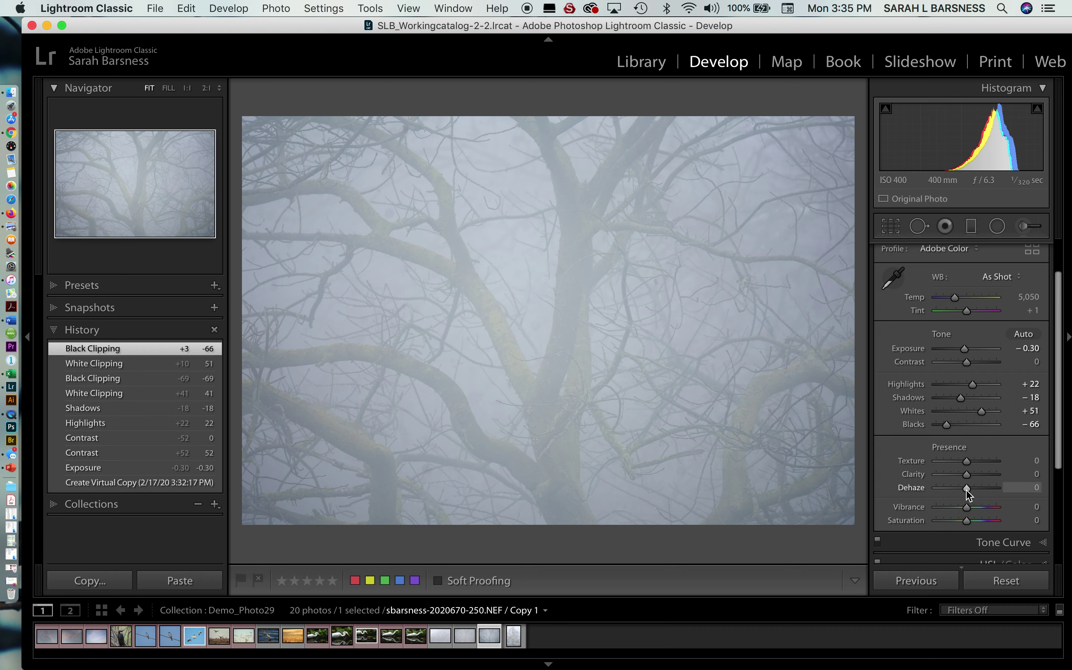
mouse_move(968, 493)
mouse_down()
mouse_move(998, 493)
mouse_move(979, 493)
mouse_up()
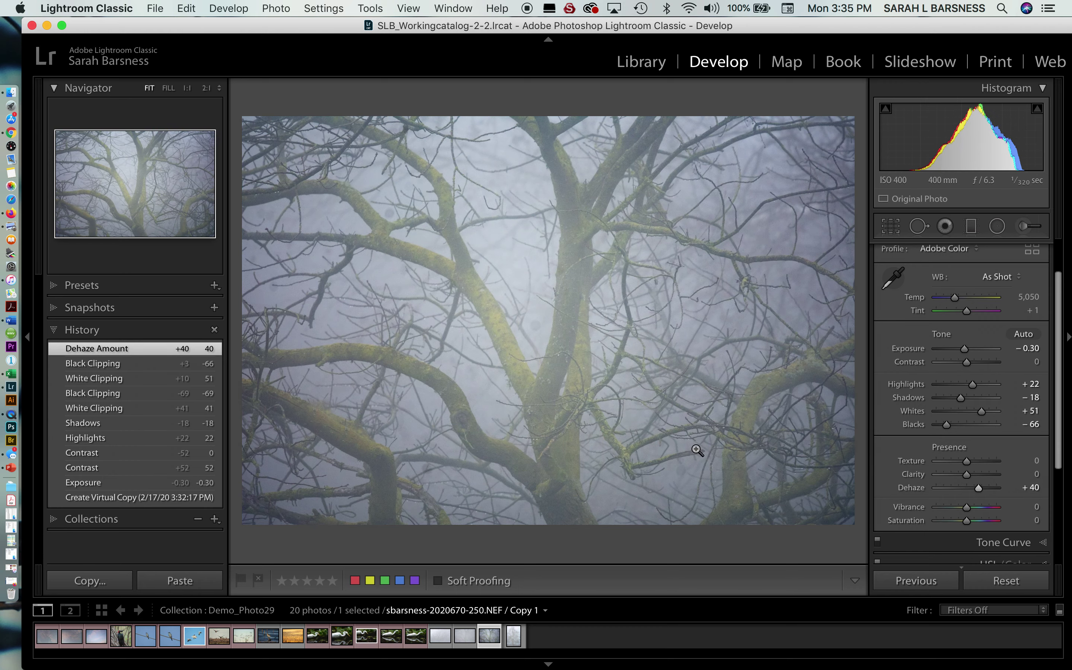
click(576, 363)
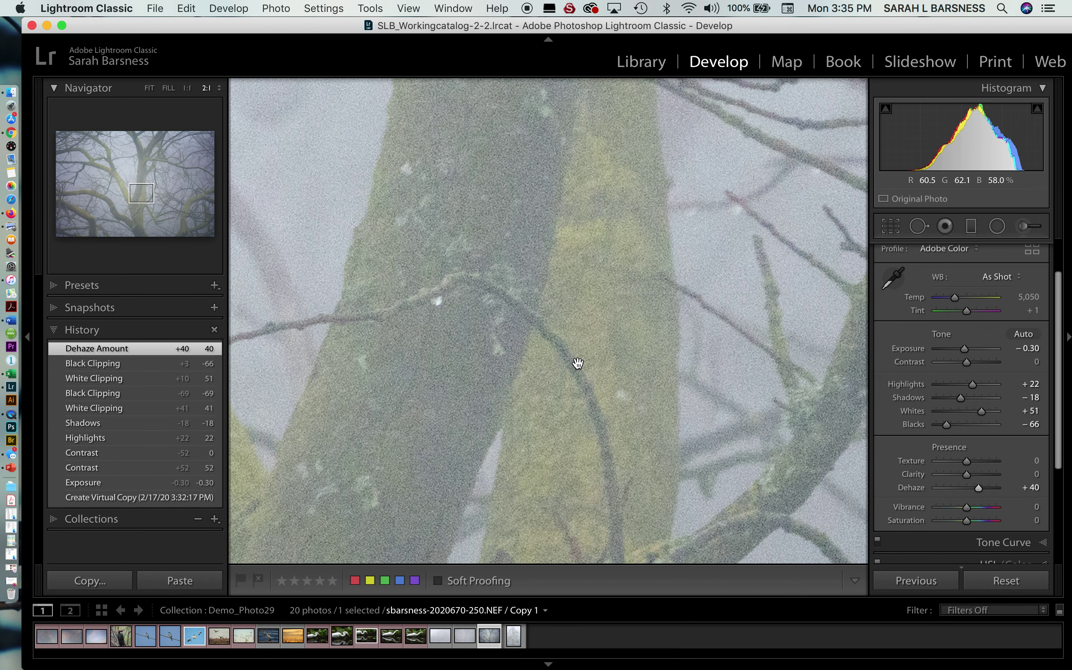
drag(979, 489, 974, 489)
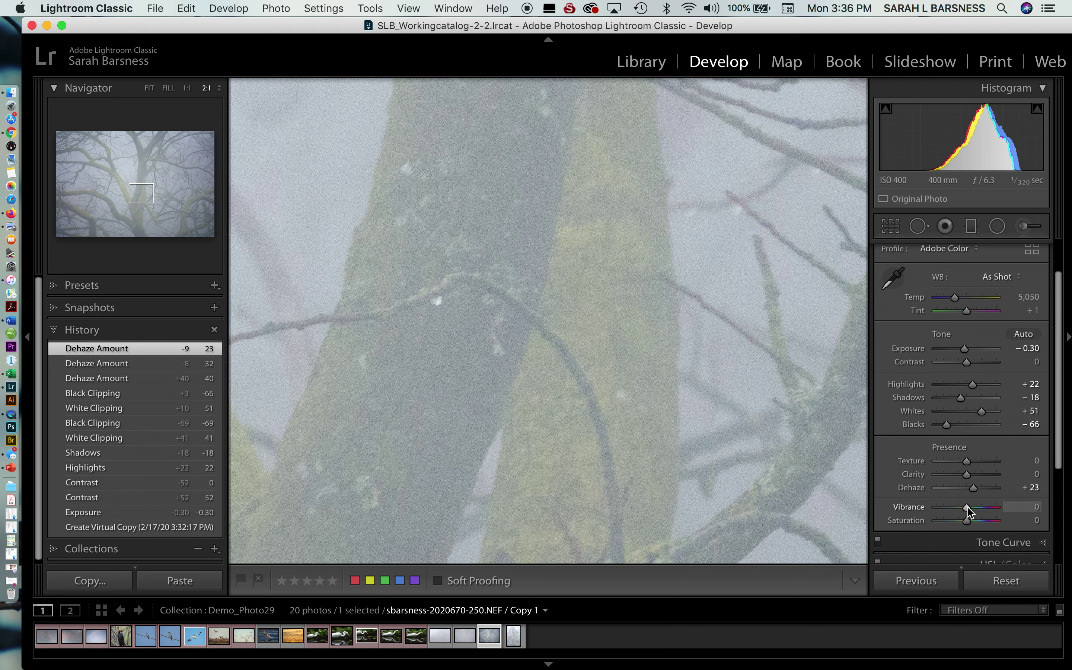
drag(968, 511, 977, 512)
click(634, 414)
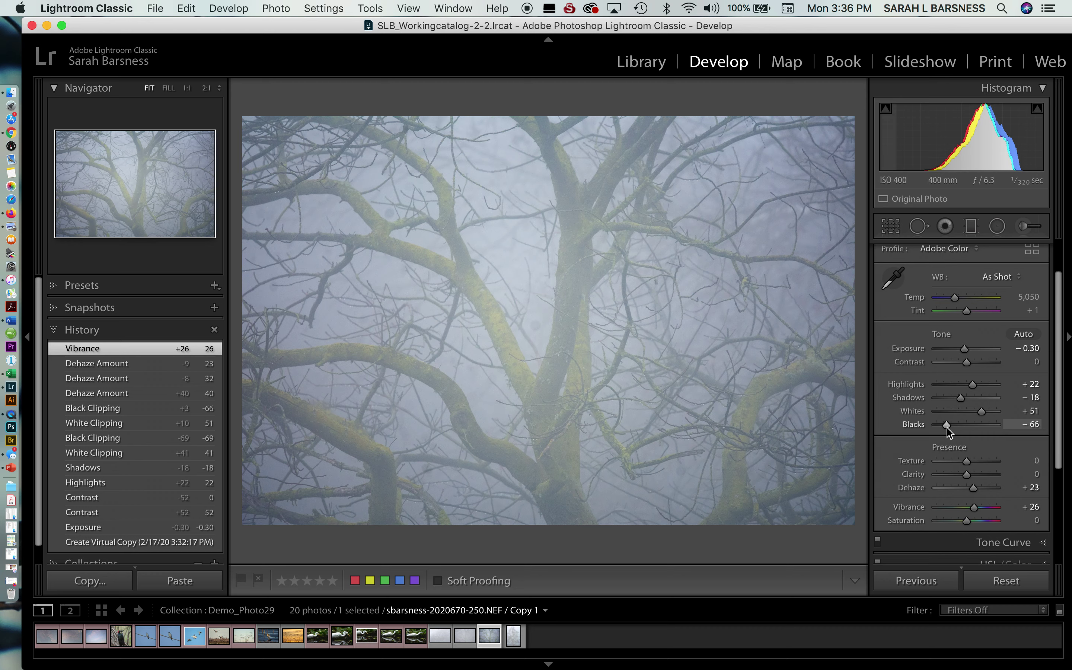
Set Blacks to −72, then correct the white balance by sampling the pale fog between the trunk's branches and fine-tuning Temp to 5,372.
drag(945, 427, 945, 428)
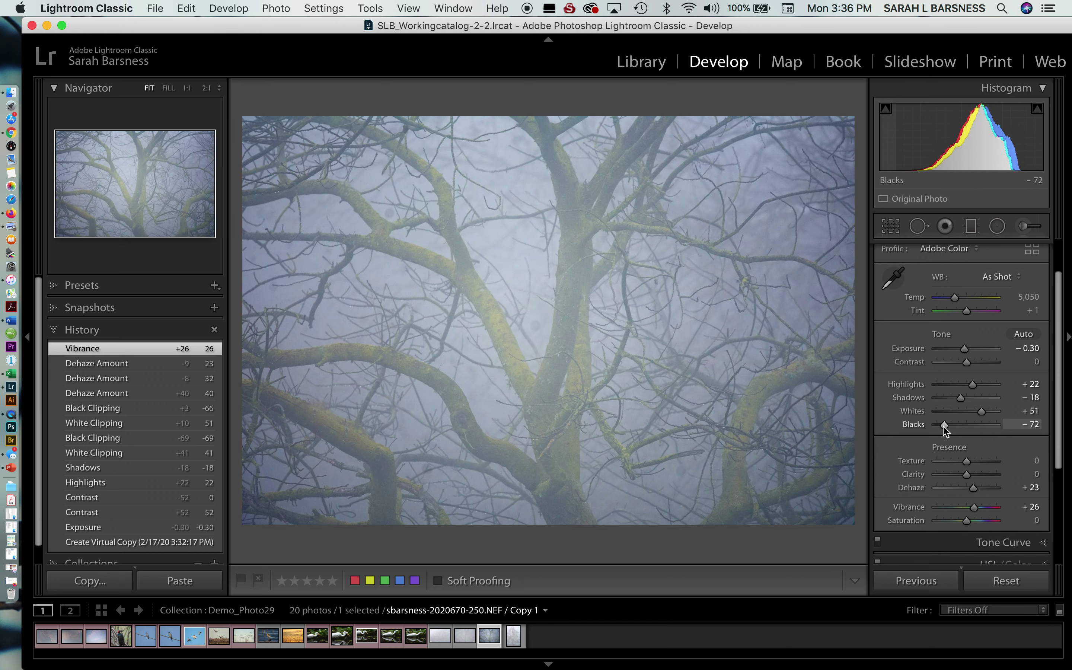
scroll(944, 426, up, 5)
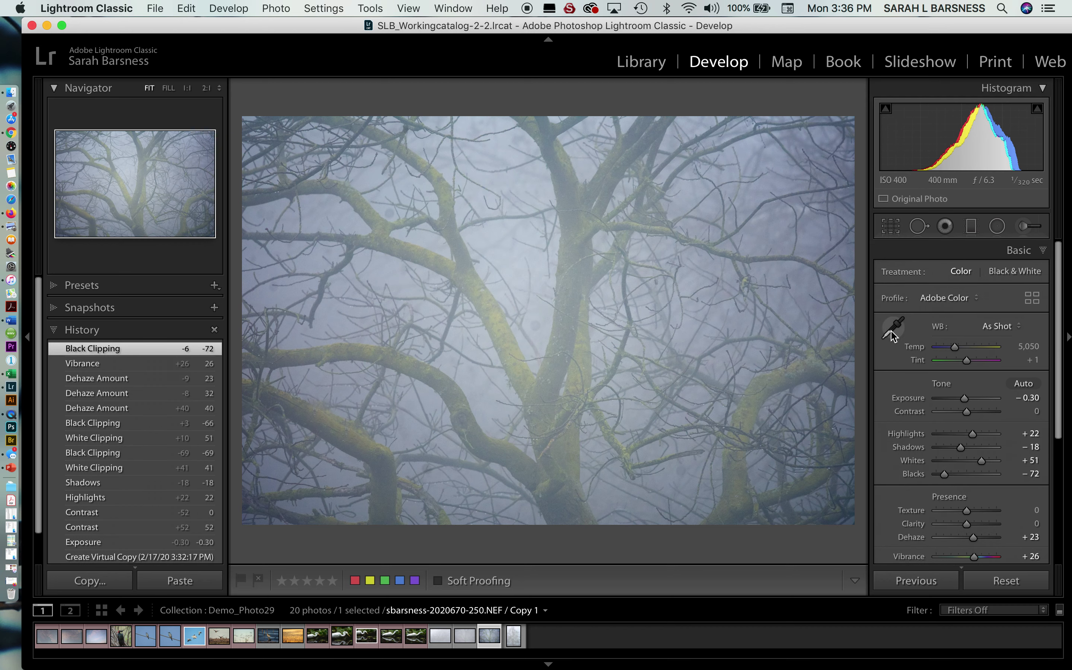
click(891, 330)
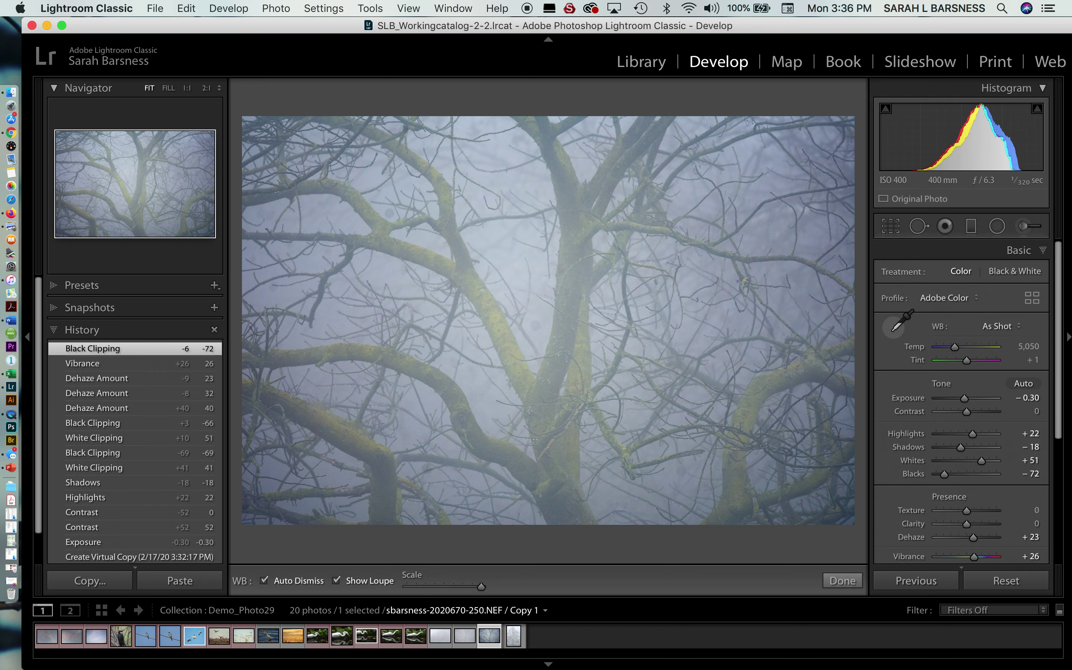
click(517, 263)
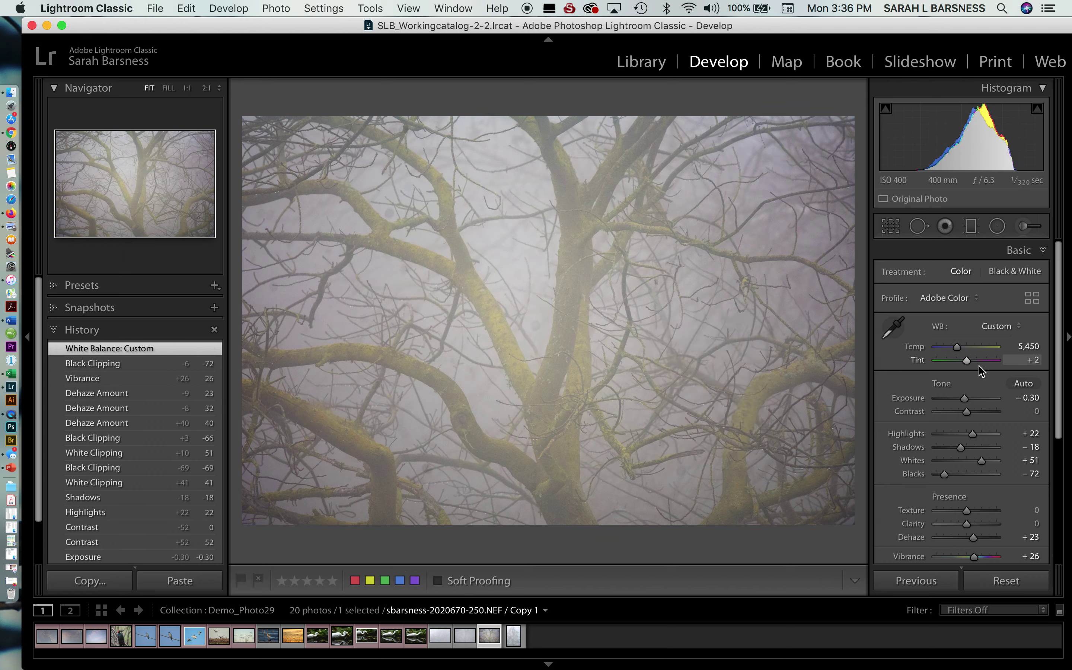
drag(957, 348, 957, 347)
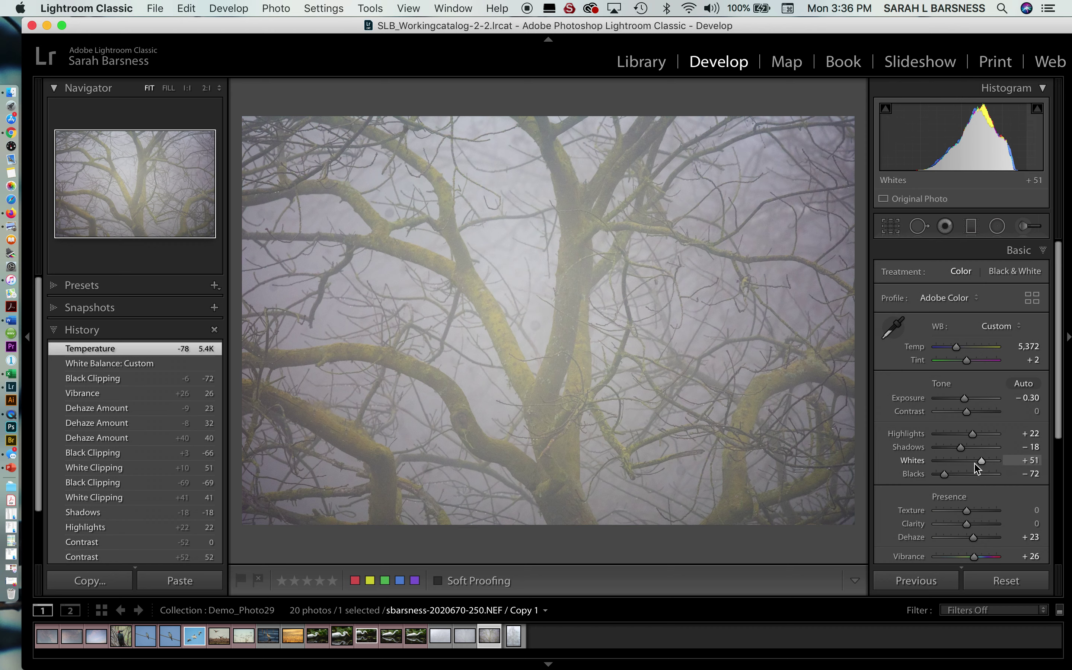
Set Whites to +58 and Blacks to −79, and inspect the thin branches beside the trunk at 2:1.
drag(981, 462, 942, 475)
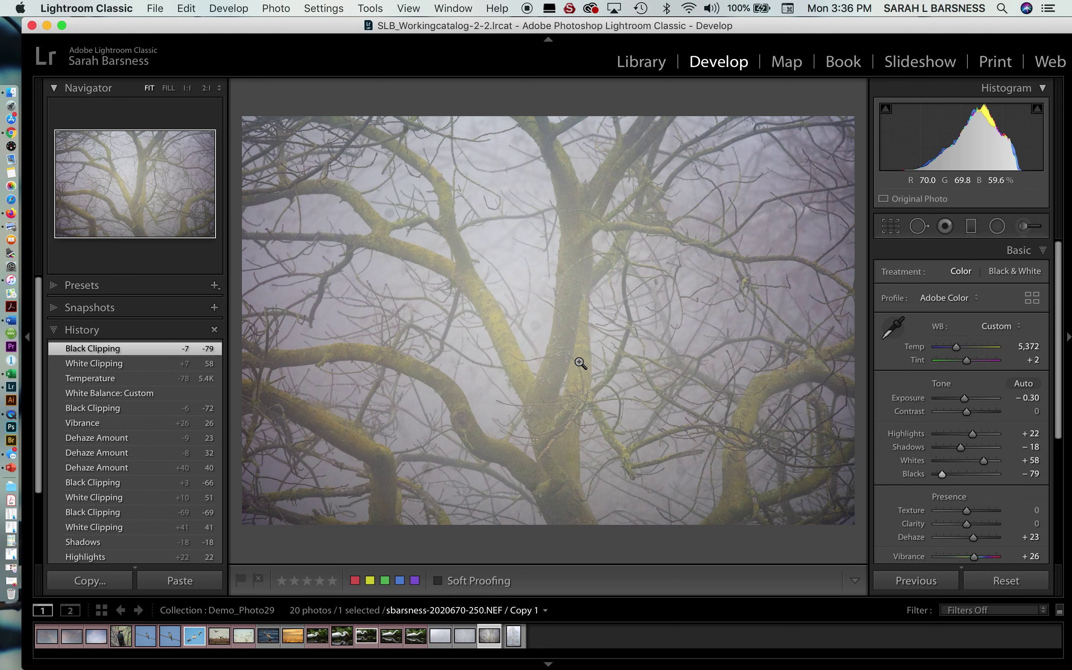
click(615, 330)
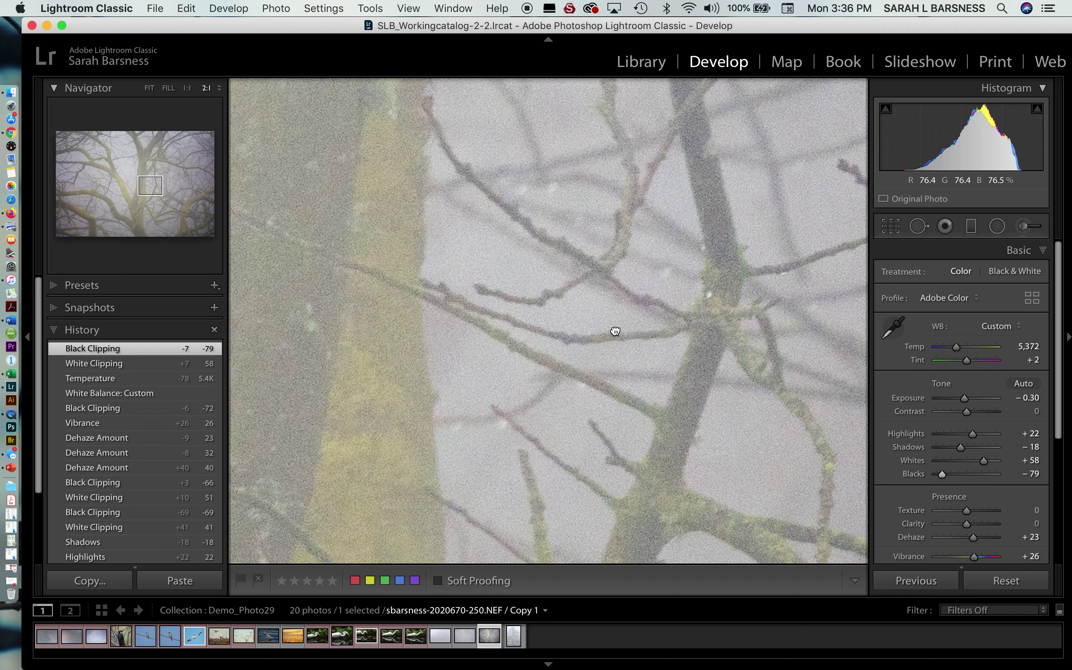
click(615, 331)
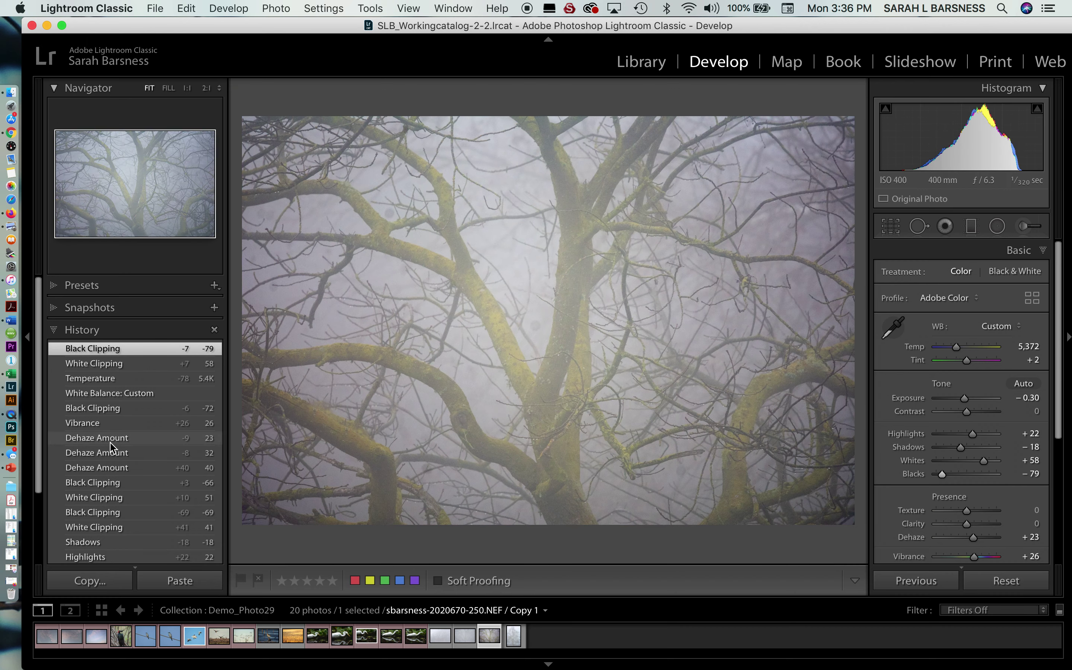
Compare the edited tree with its Create Virtual Copy state in the history, then return to the most recent Black Clipping state.
scroll(112, 447, down, 3)
scroll(111, 447, down, 2)
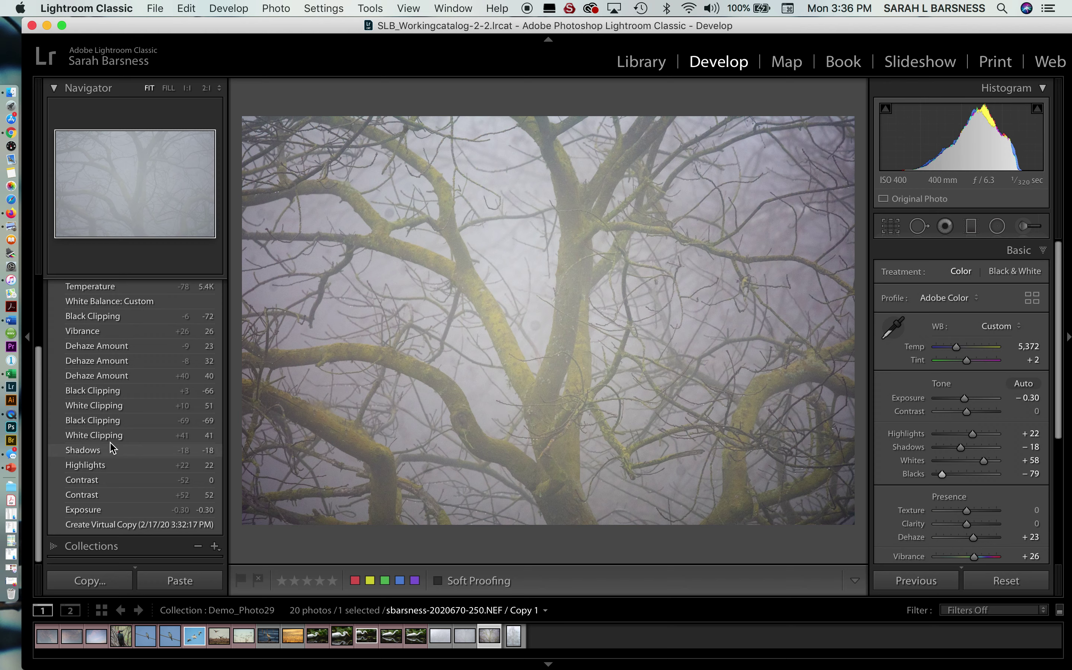
click(113, 528)
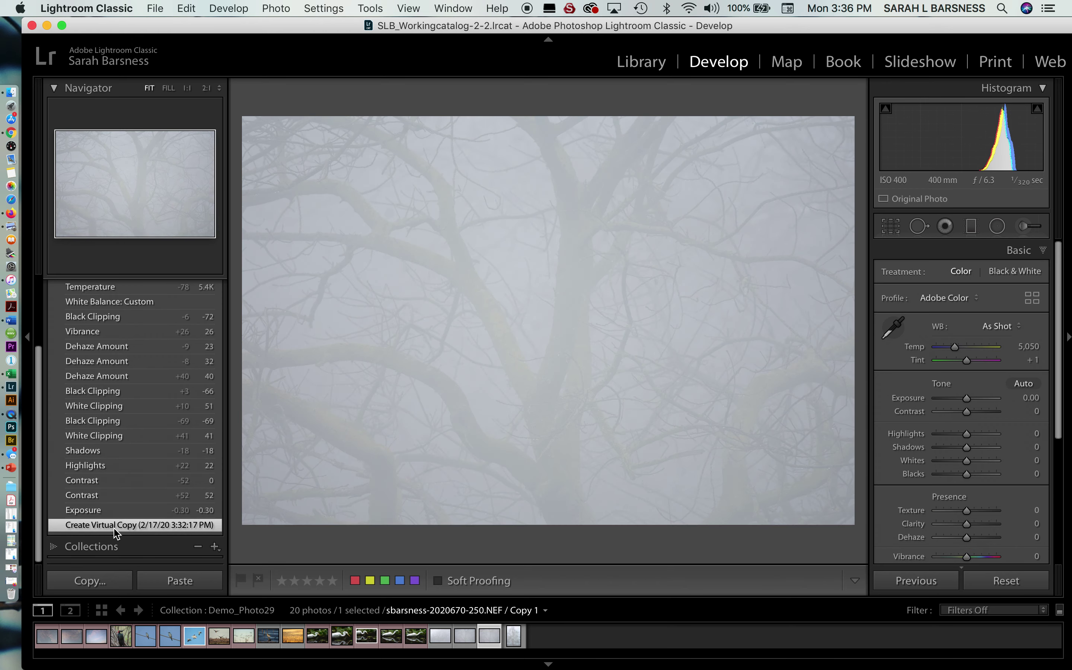
scroll(89, 302, up, 4)
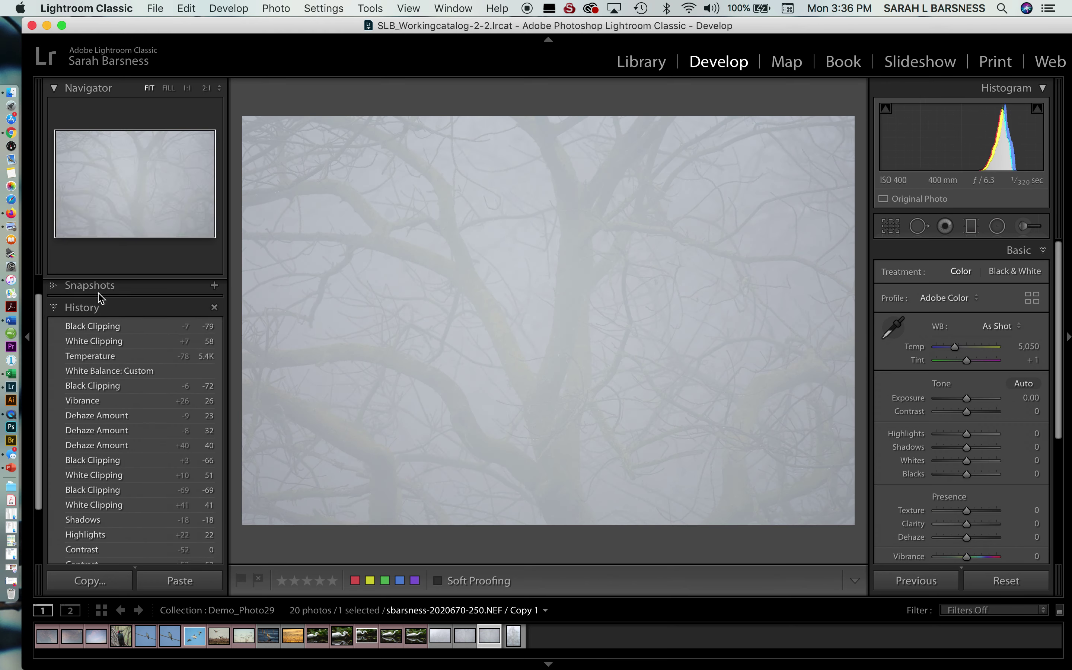
scroll(99, 297, up, 1)
click(104, 349)
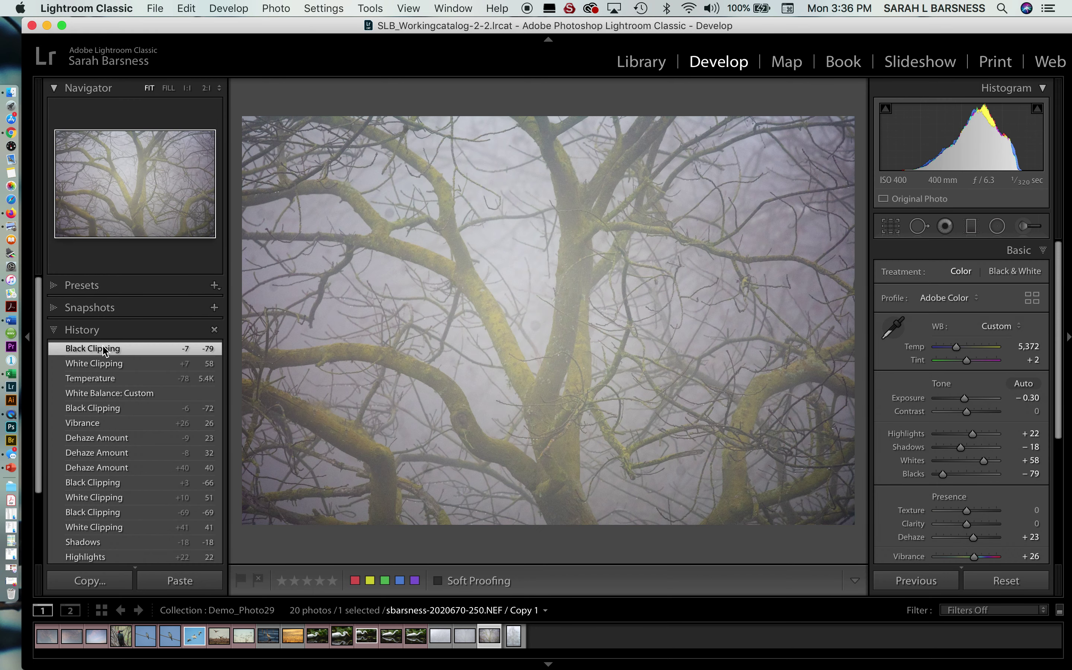